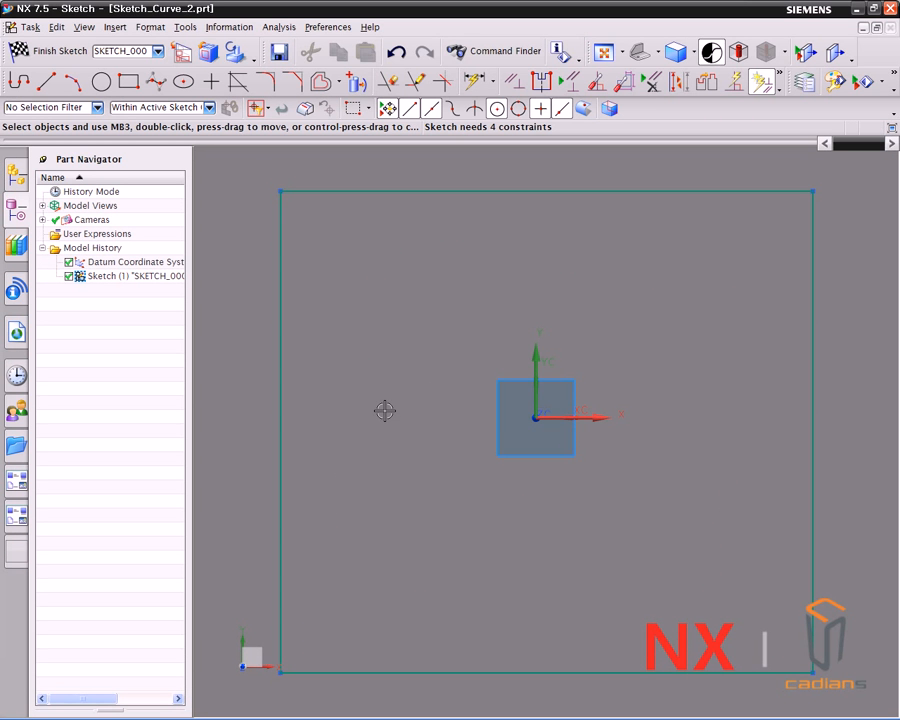
# Step: Change the graphics background colour to white (RGB 255, 255, 255)
pyautogui.scroll(-2, 393, 408)
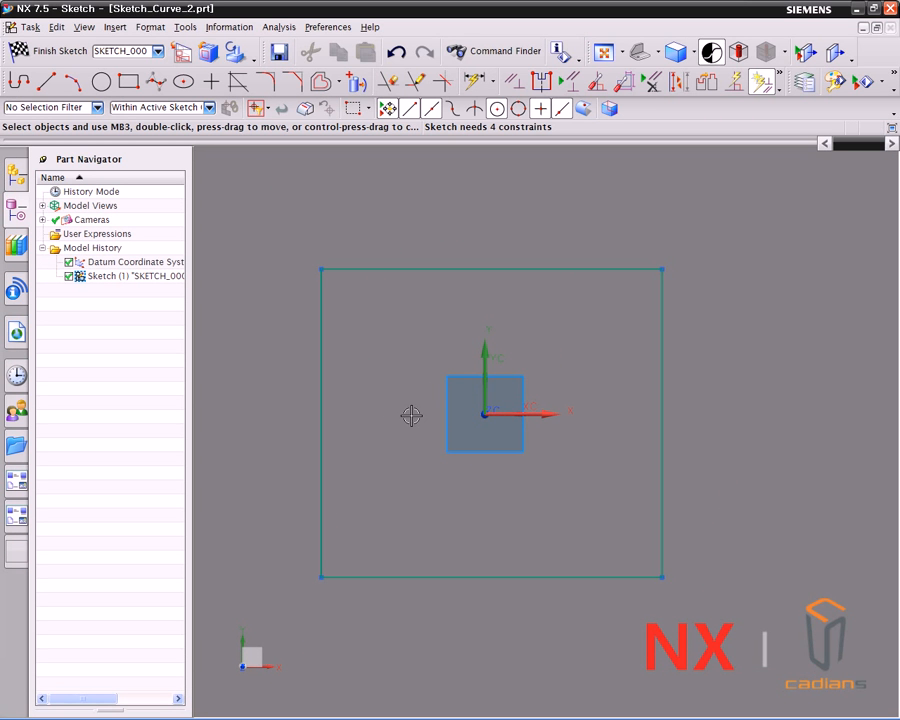
pyautogui.moveTo(411, 415)
pyautogui.keyDown('shift'); pyautogui.mouseDown(button='middle')
pyautogui.moveTo(450, 403)
pyautogui.moveTo(501, 413)
pyautogui.mouseUp(button='middle'); pyautogui.keyUp('shift')
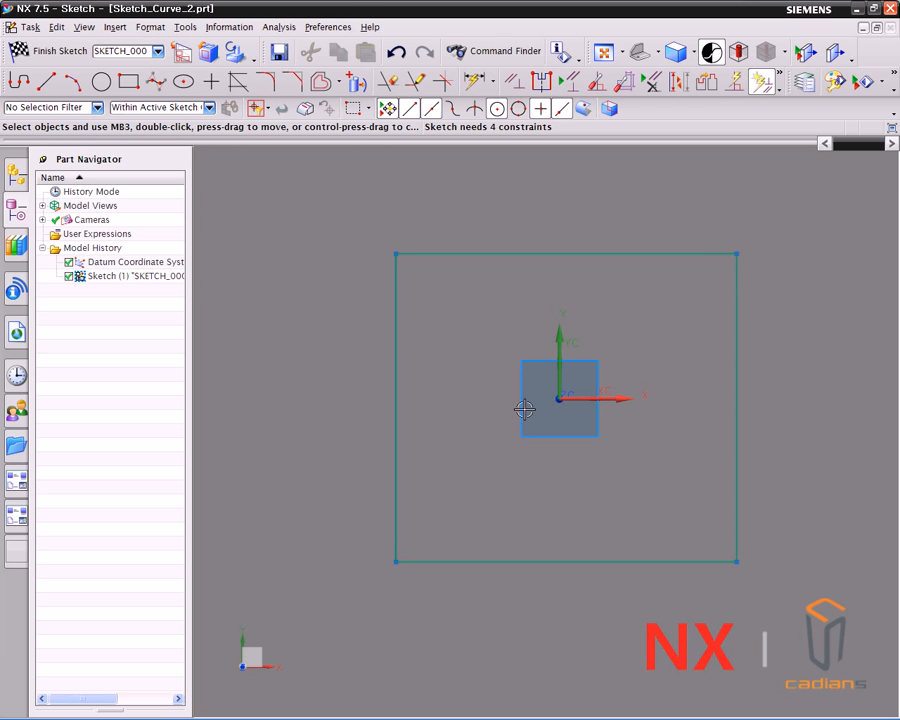
pyautogui.click(330, 27)
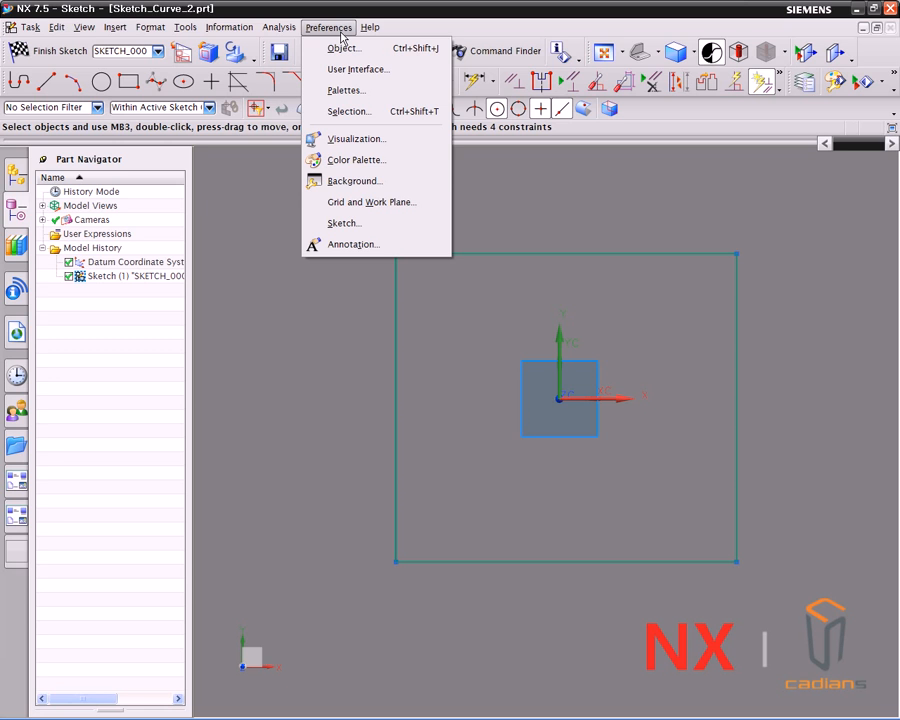
pyautogui.click(351, 182)
pyautogui.moveTo(364, 259); pyautogui.dragTo(327, 151)
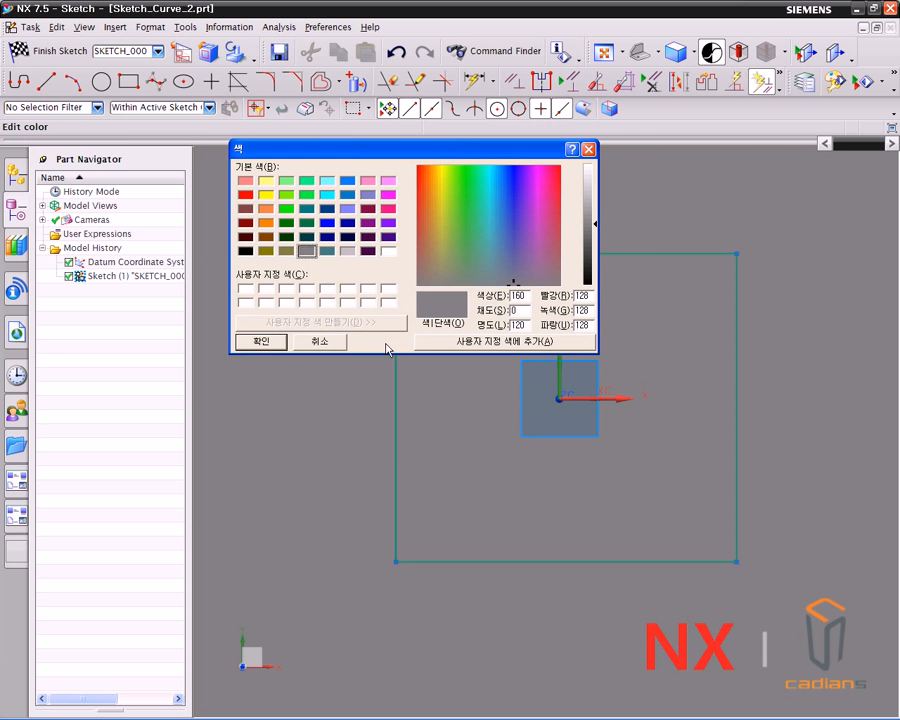
pyautogui.click(388, 251)
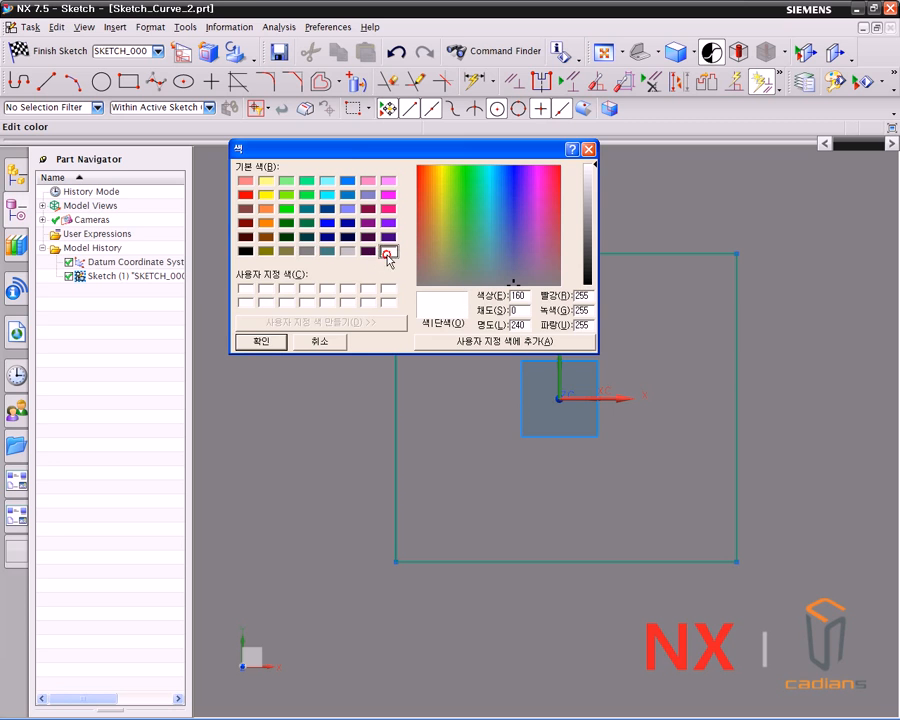
pyautogui.click(262, 341)
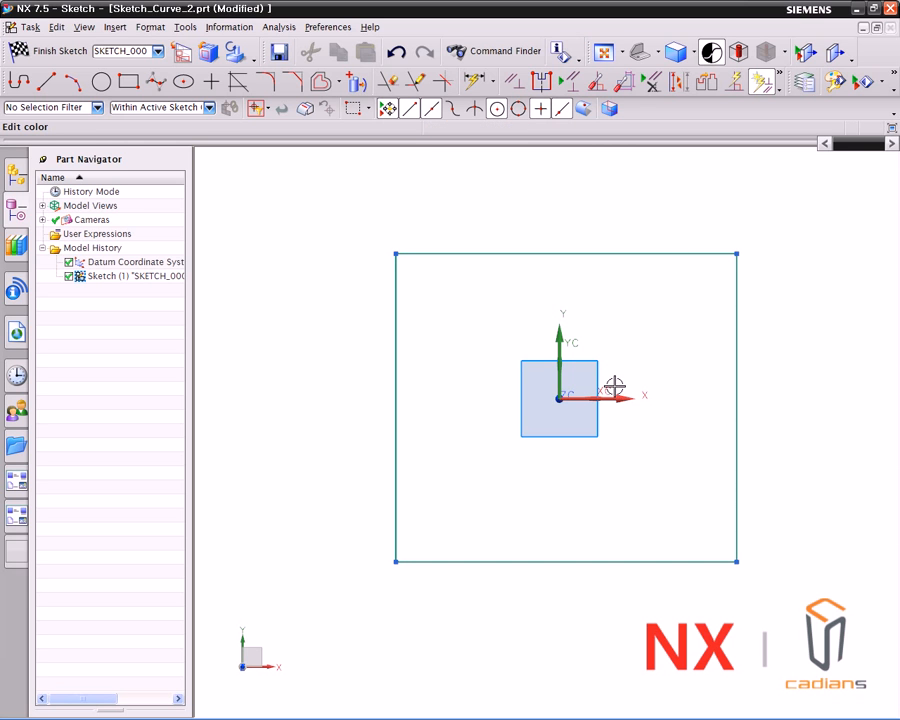
# Step: Create three derived lines parallel to the rectangle's top edge, spaced above it
pyautogui.click(238, 83)
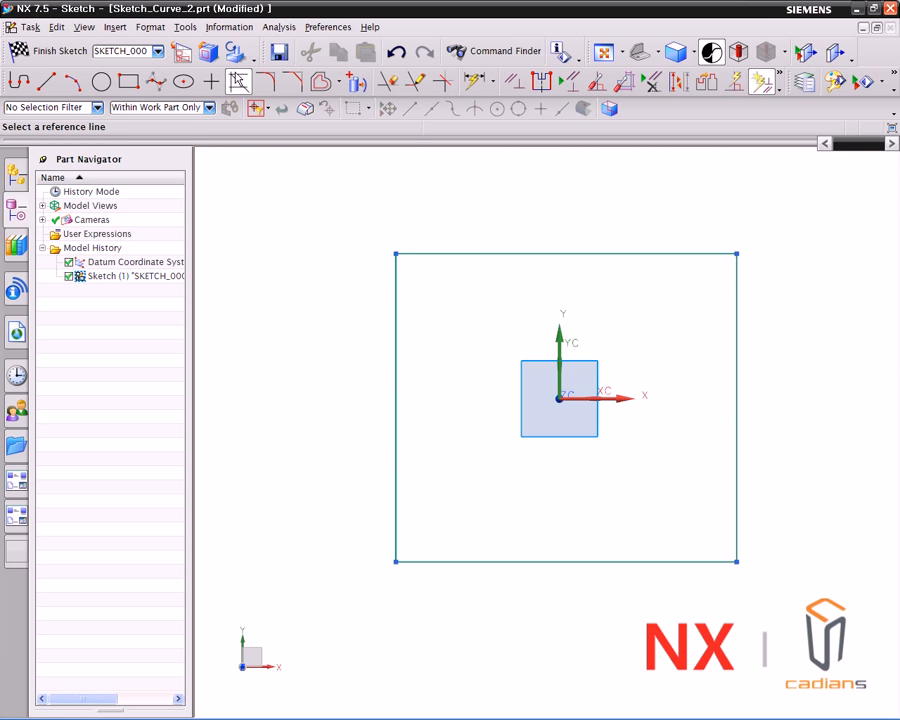
pyautogui.click(460, 254)
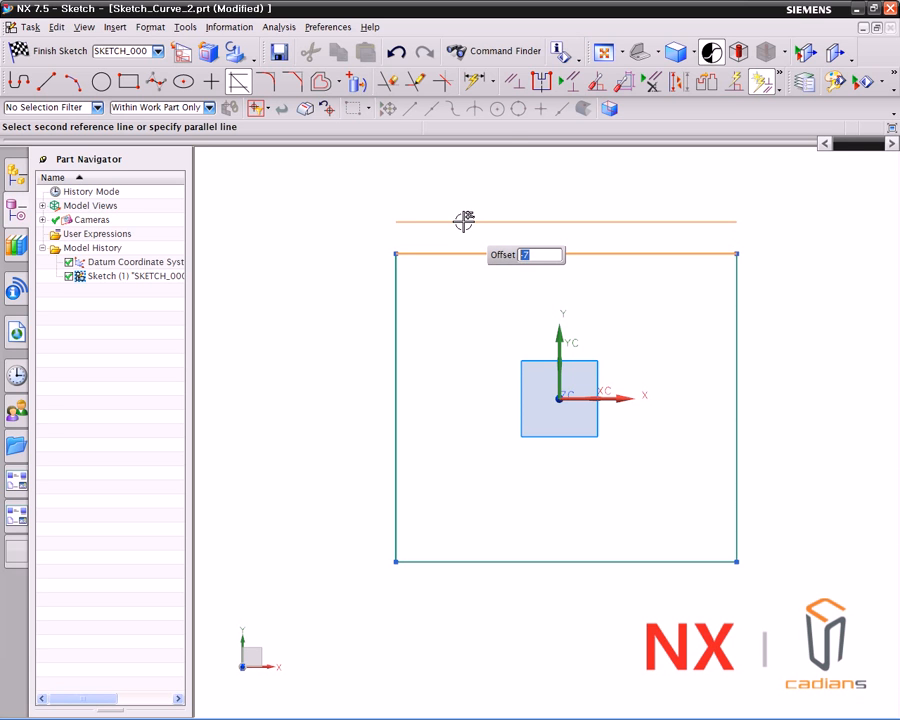
pyautogui.click(462, 216)
pyautogui.click(465, 169)
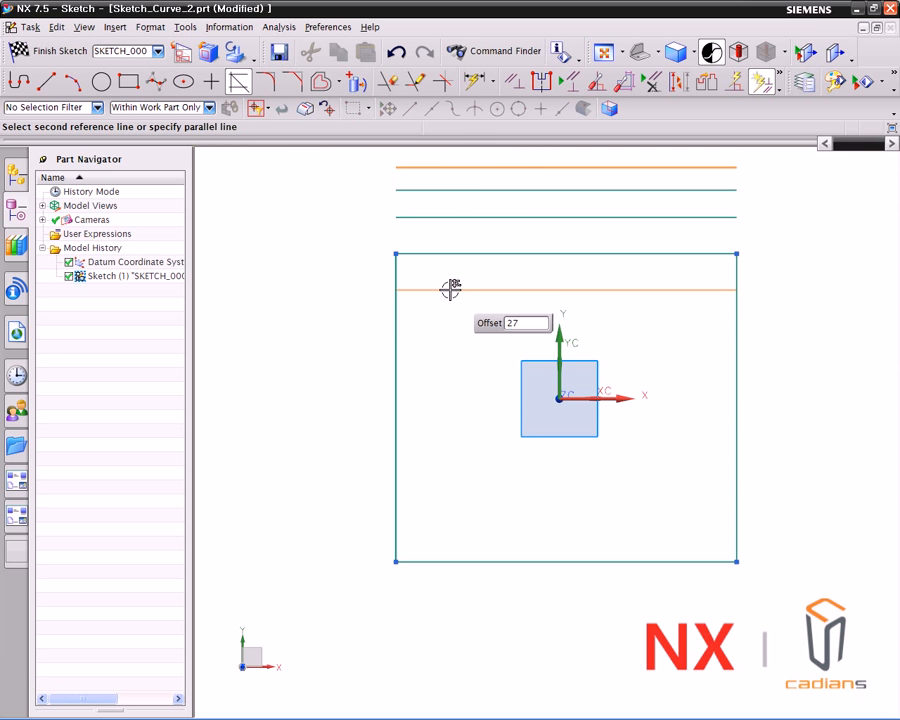
pyautogui.click(239, 82)
# Step: Create a derived bisector line between the rectangle's top and left edges, ending past the sketch origin
pyautogui.click(238, 81)
pyautogui.click(416, 253)
pyautogui.click(396, 281)
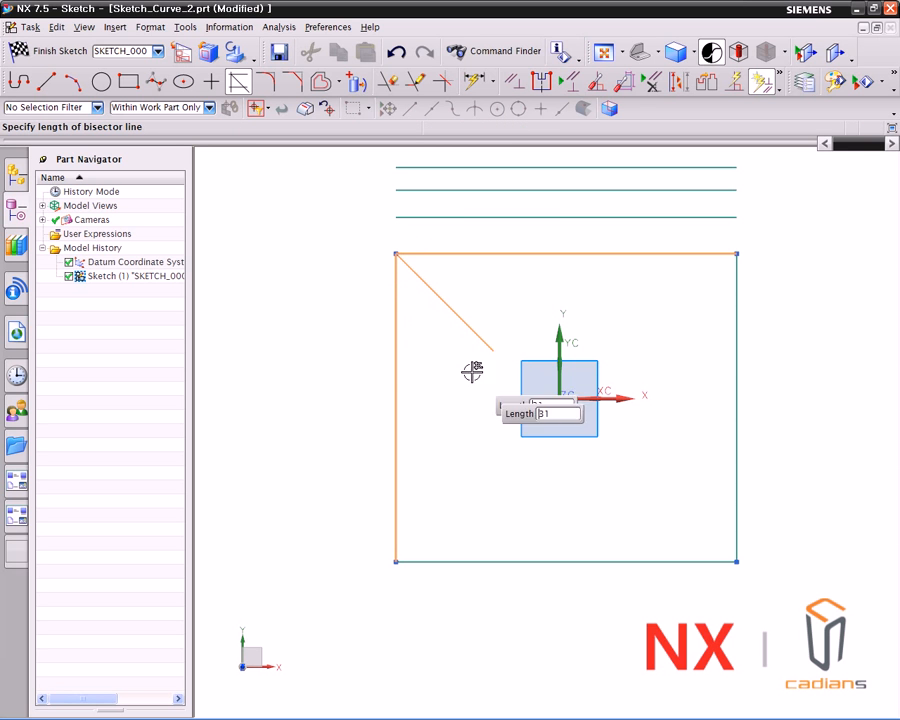
pyautogui.click(545, 473)
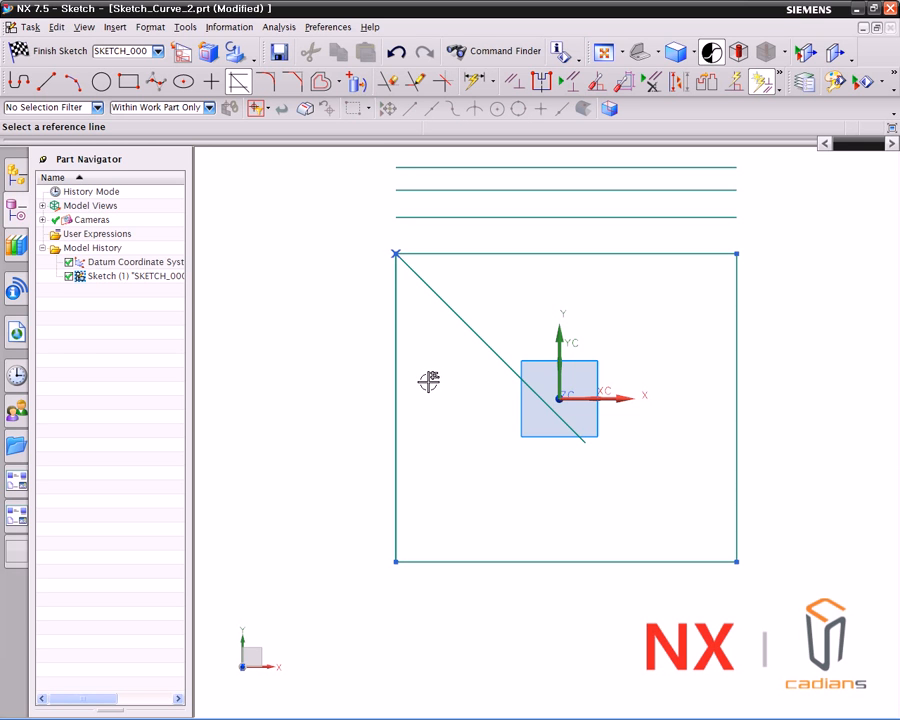
# Step: Fillet the rectangle's lower-right corner using the Trim method with a radius of about 17
pyautogui.click(274, 90)
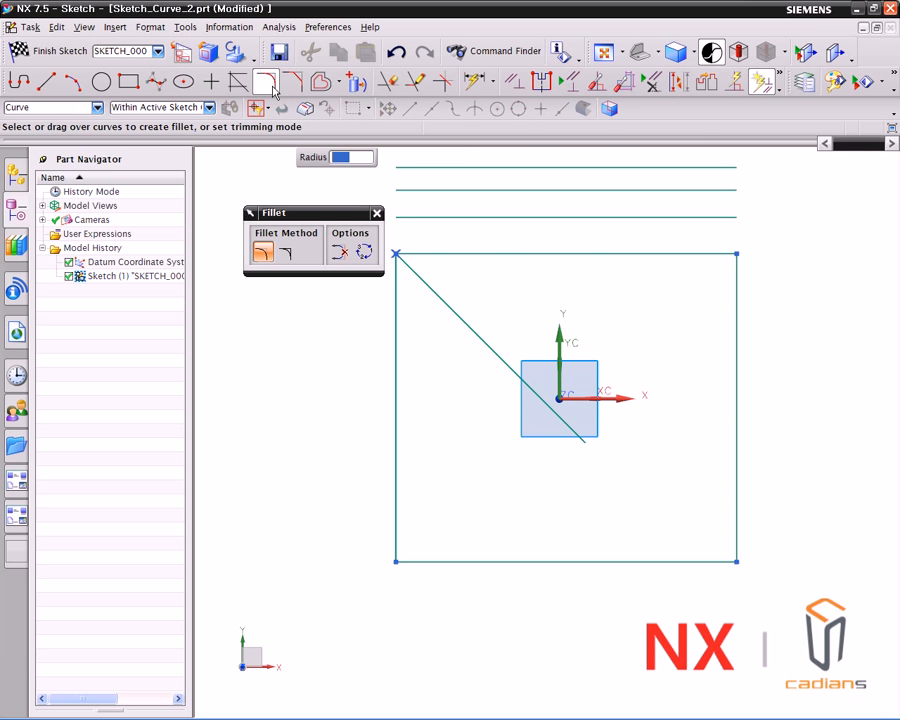
pyautogui.click(684, 558)
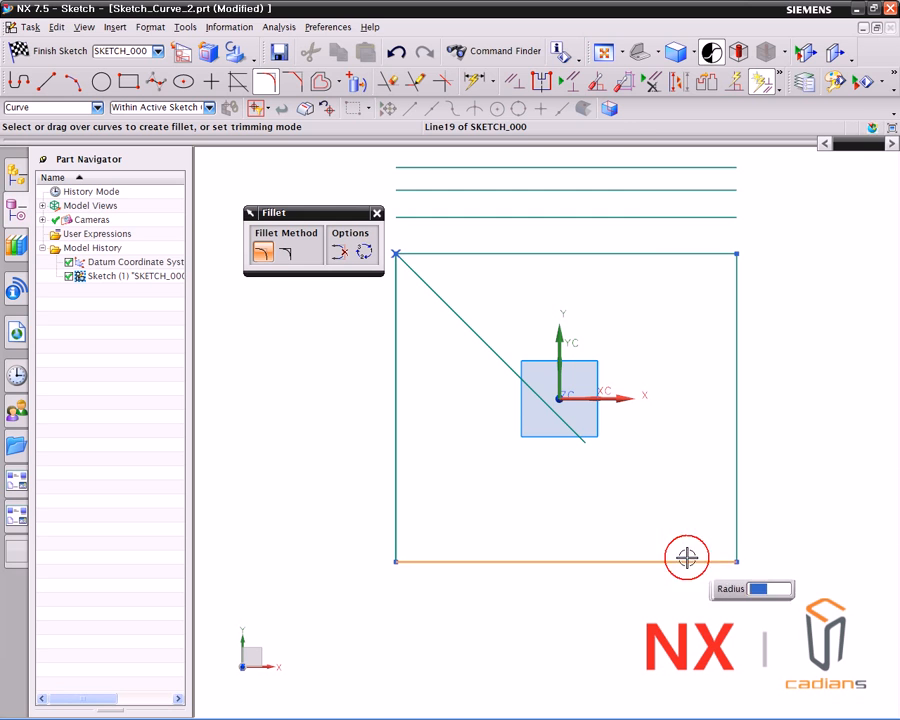
pyautogui.click(740, 521)
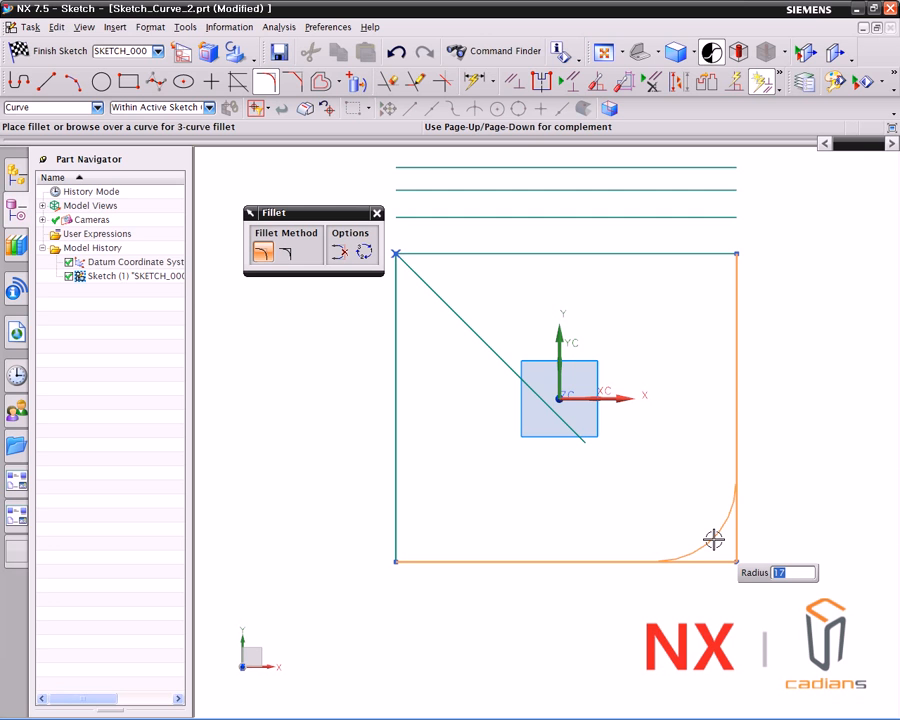
pyautogui.click(710, 536)
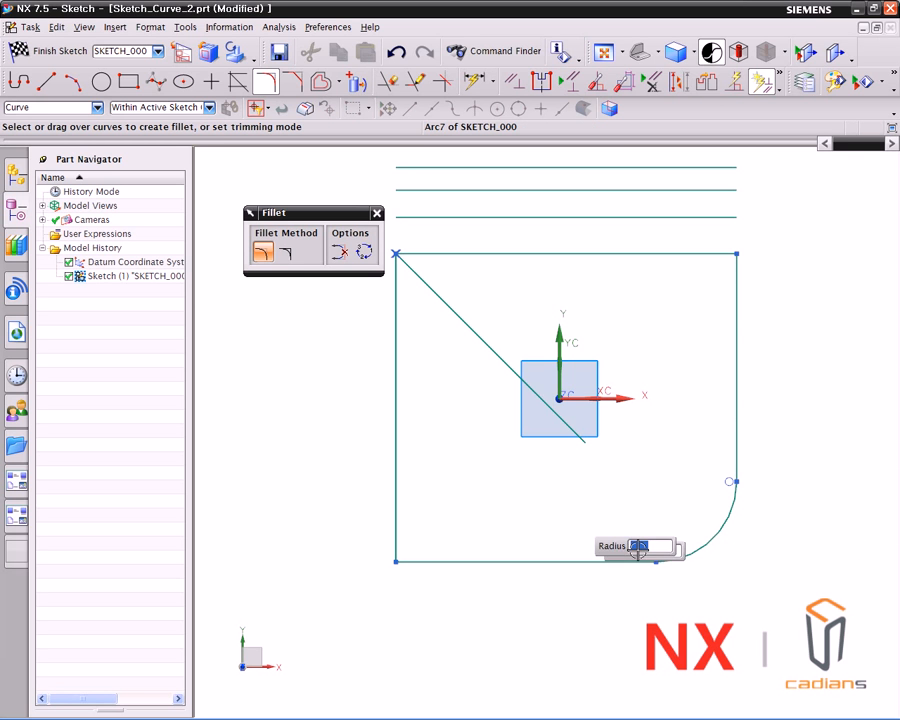
# Step: Fillet the rectangle's lower-left corner using the Untrim method, keeping the original corner lines
pyautogui.click(287, 255)
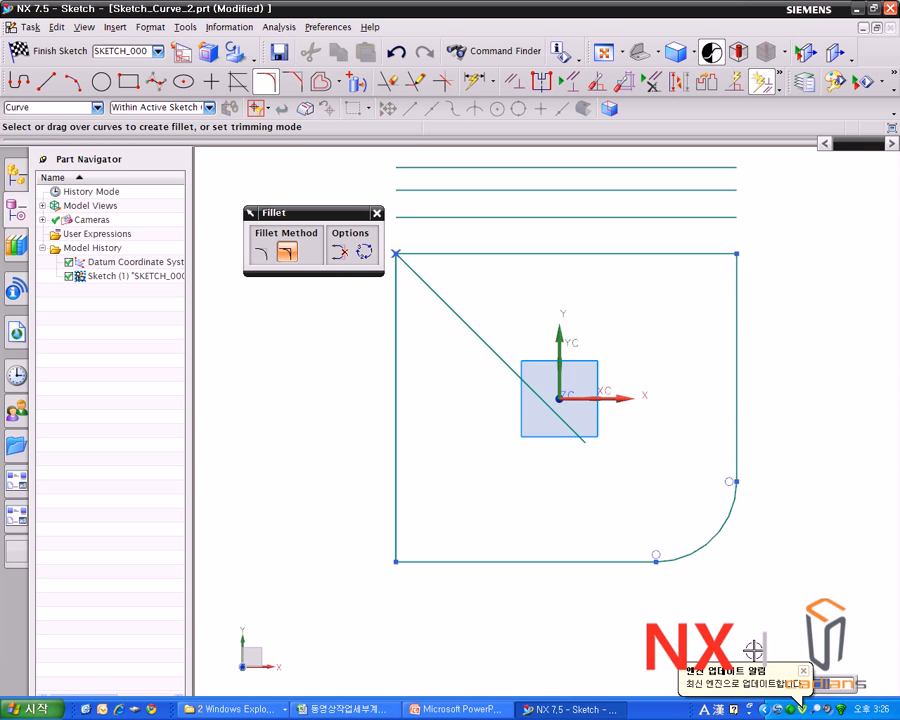
pyautogui.click(803, 671)
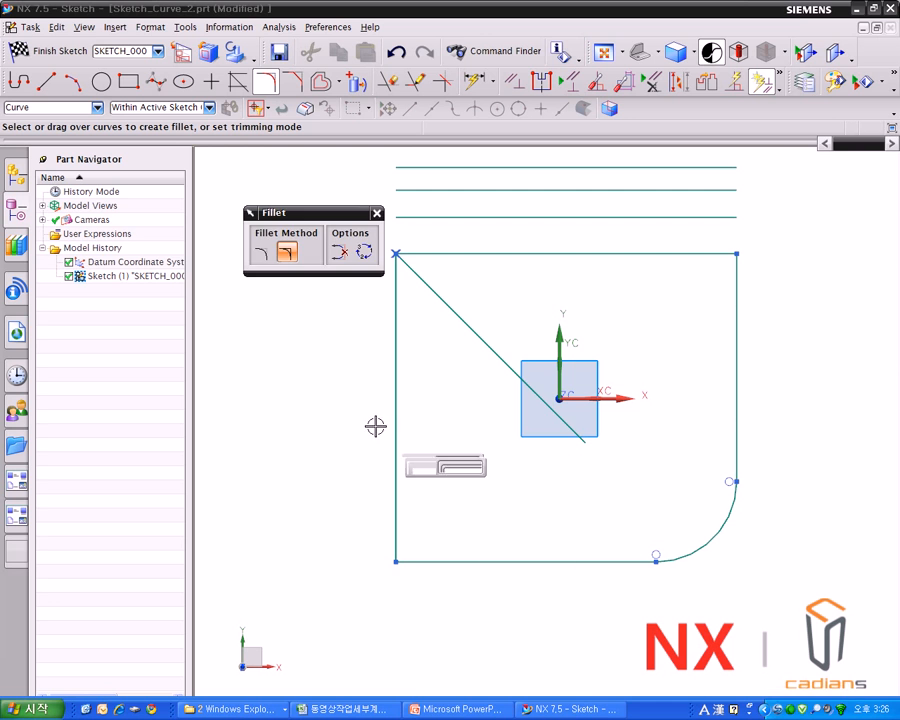
pyautogui.press('F3')
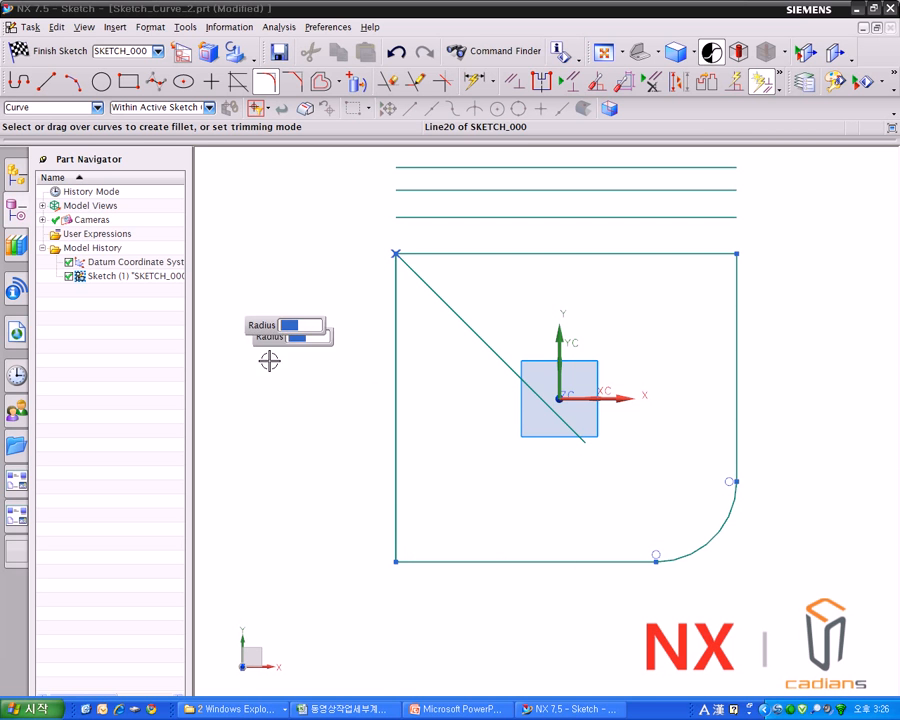
pyautogui.click(260, 82)
pyautogui.click(260, 84)
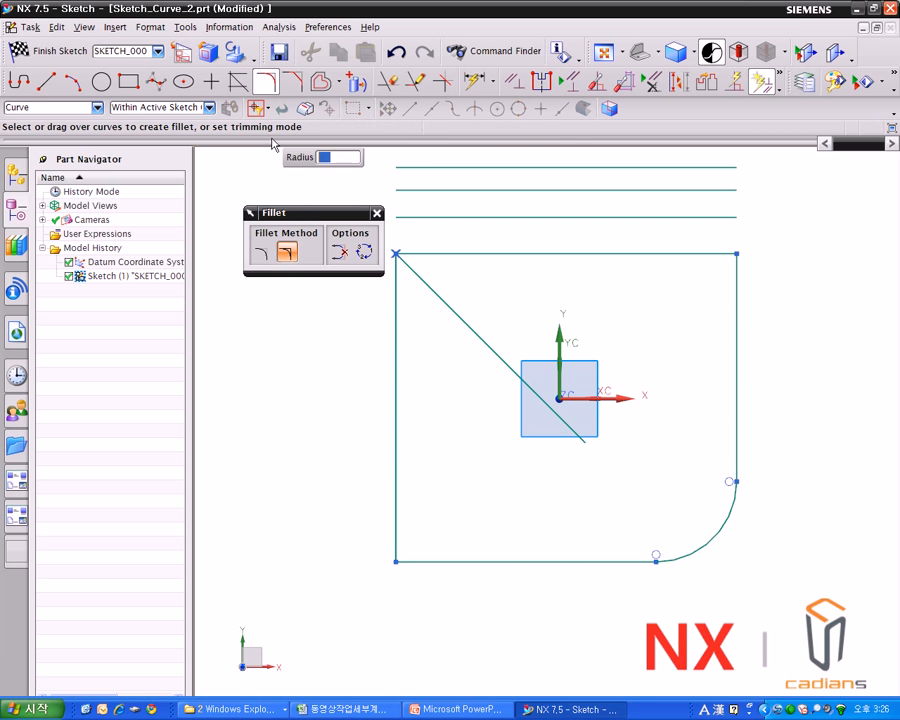
pyautogui.click(396, 561)
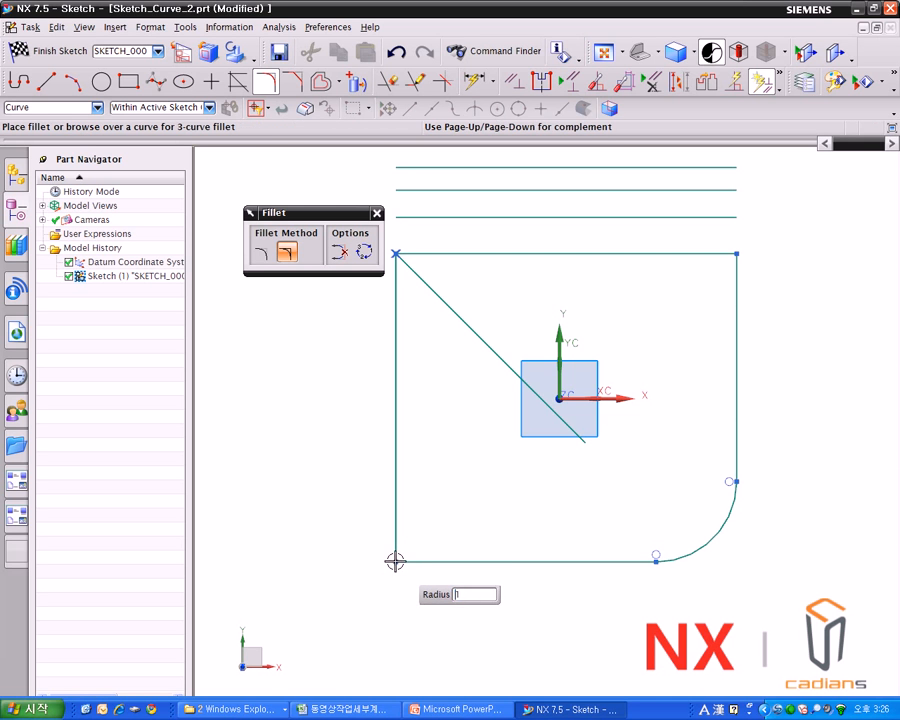
pyautogui.click(419, 536)
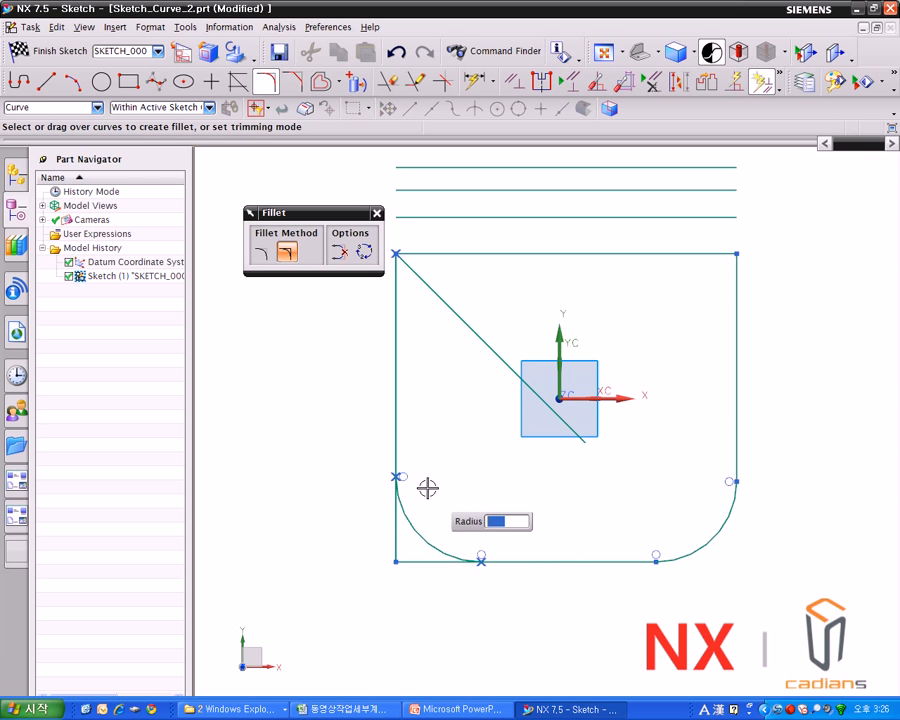
pyautogui.click(377, 213)
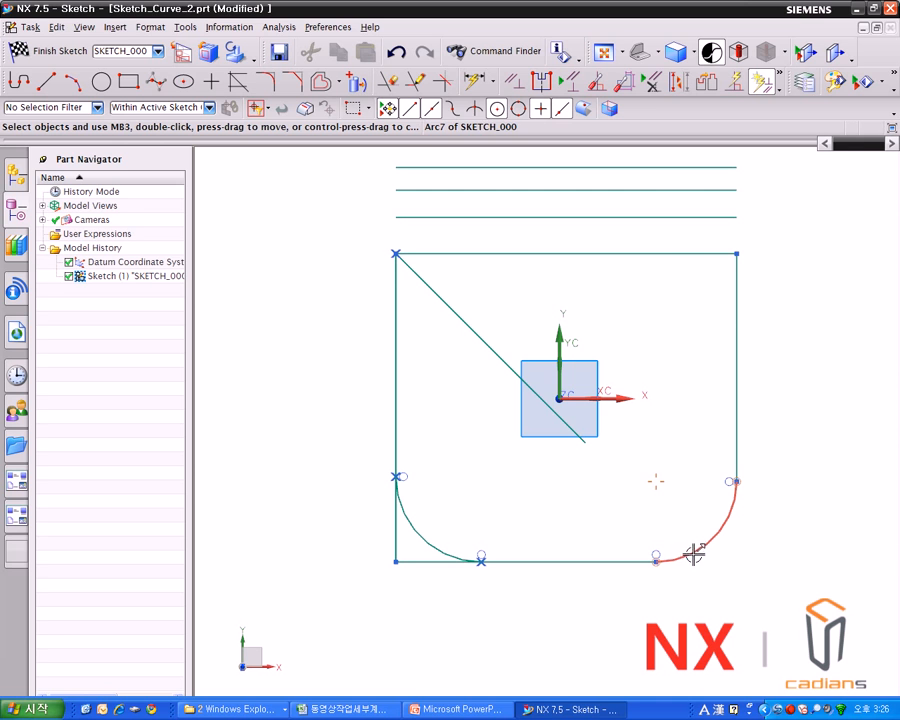
# Step: Try a trimmed fillet from the bottom edge to the top edge, tangent to the right edge with Delete Third Curve enabled, and undo it
pyautogui.click(267, 83)
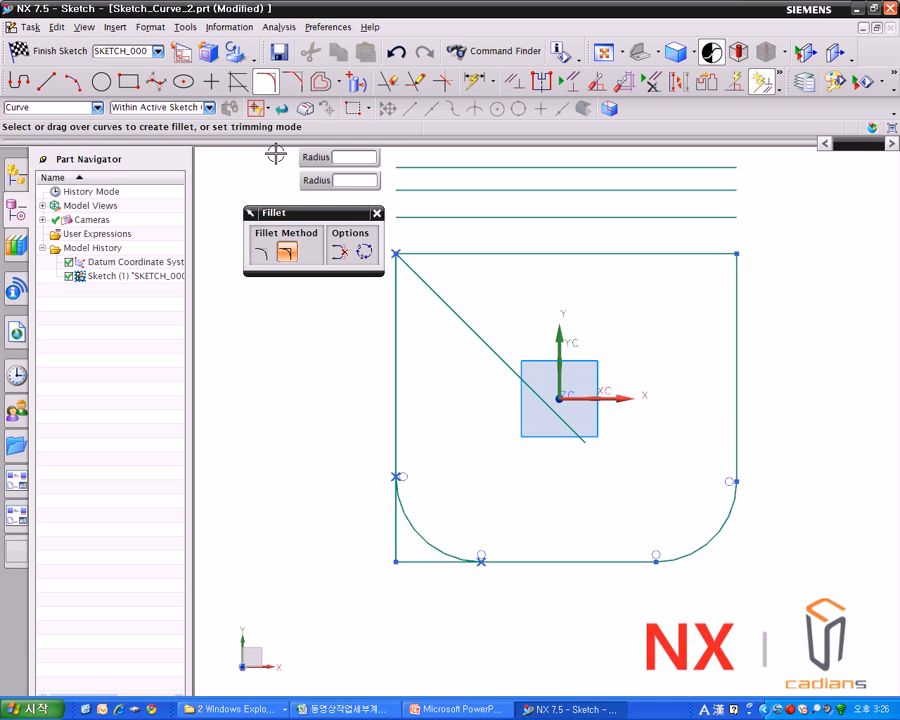
pyautogui.click(263, 253)
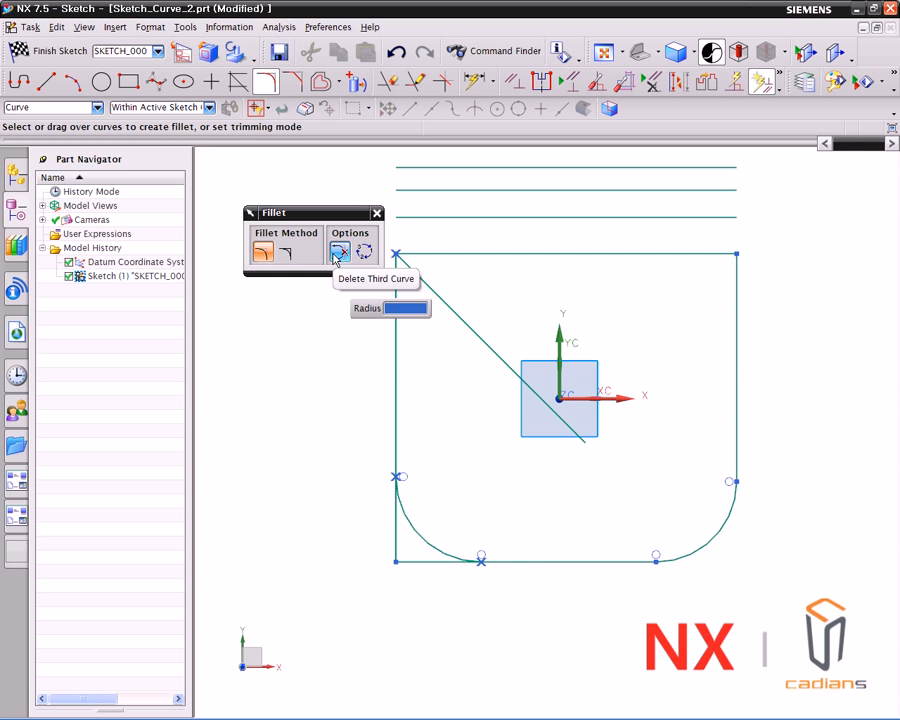
pyautogui.click(337, 254)
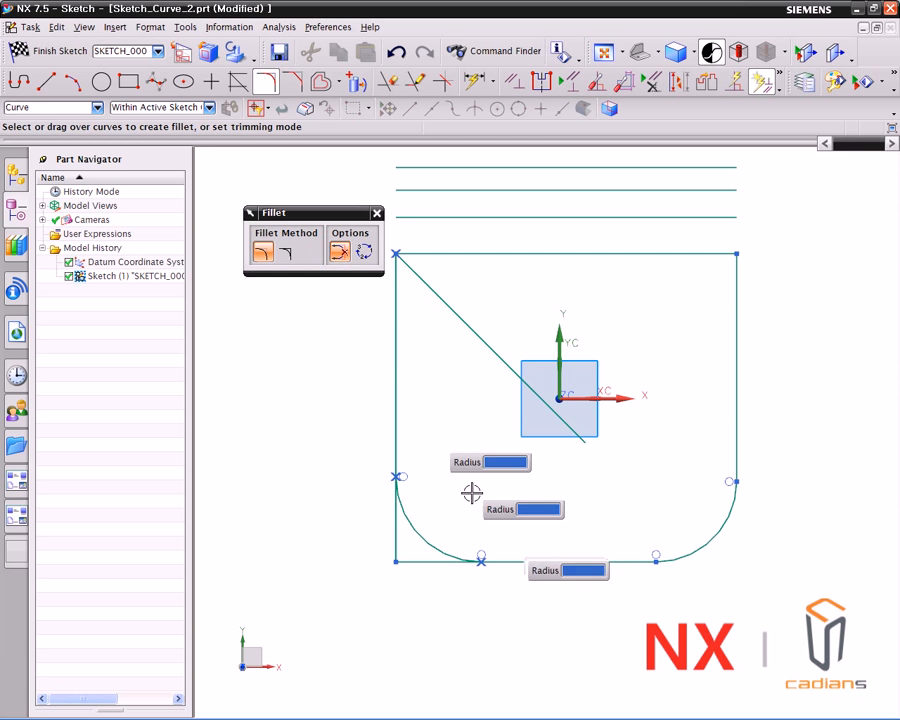
pyautogui.click(582, 563)
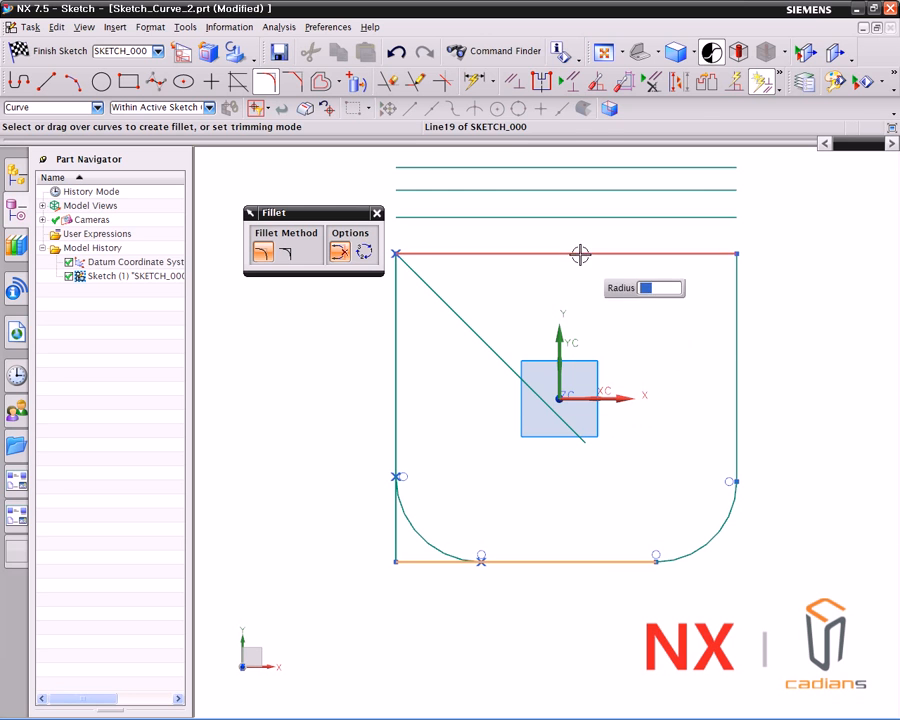
pyautogui.click(581, 254)
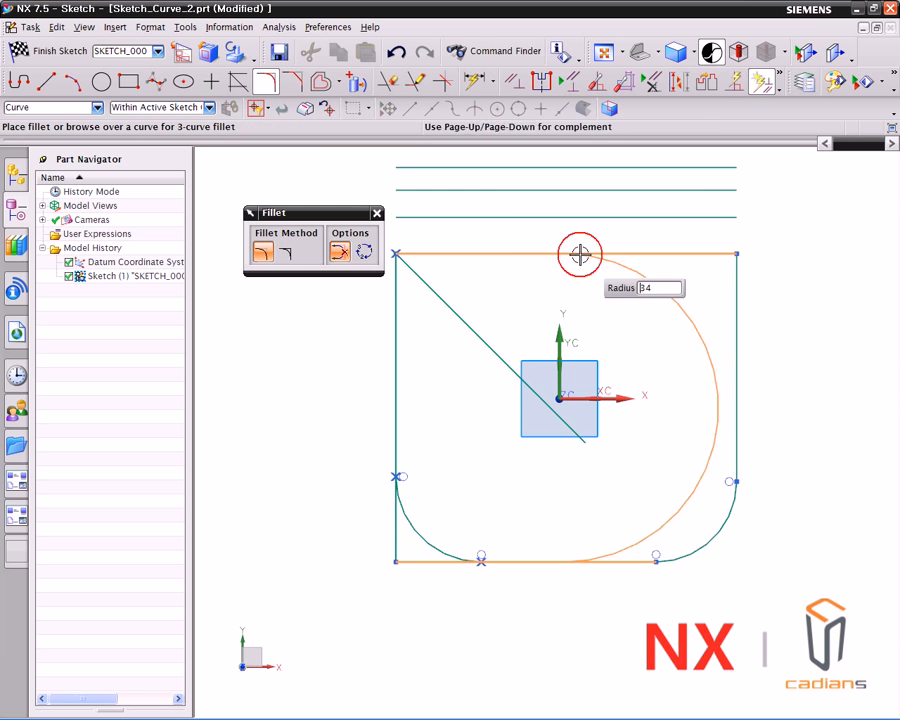
pyautogui.click(729, 367)
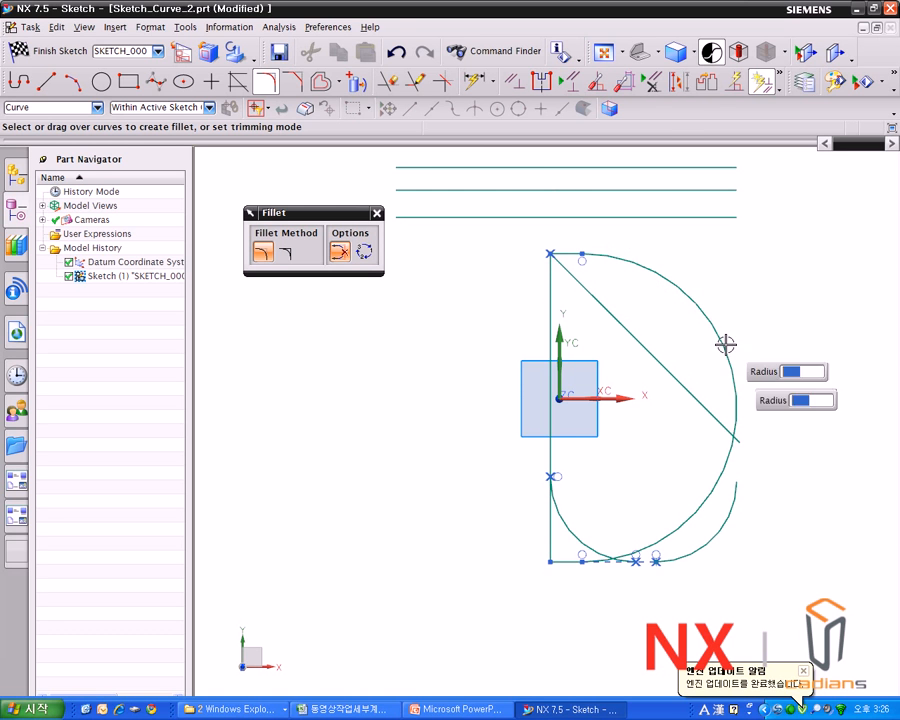
pyautogui.click(397, 51)
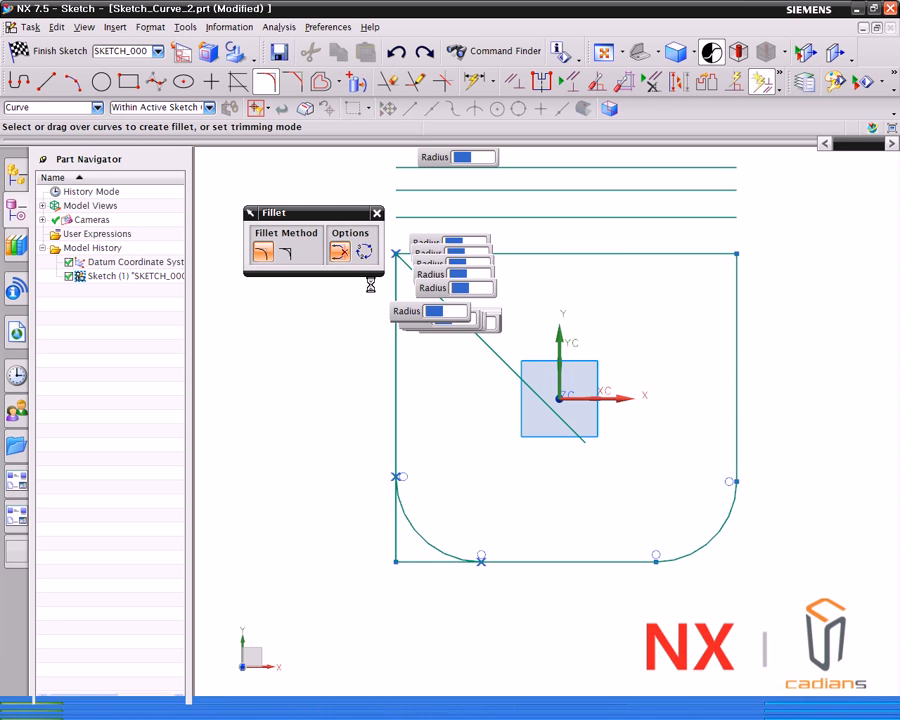
pyautogui.click(376, 213)
# Step: Delete the diagonal bisector line starting at the rectangle's upper-left corner
pyautogui.moveTo(452, 311); pyautogui.dragTo(425, 311, button='right')
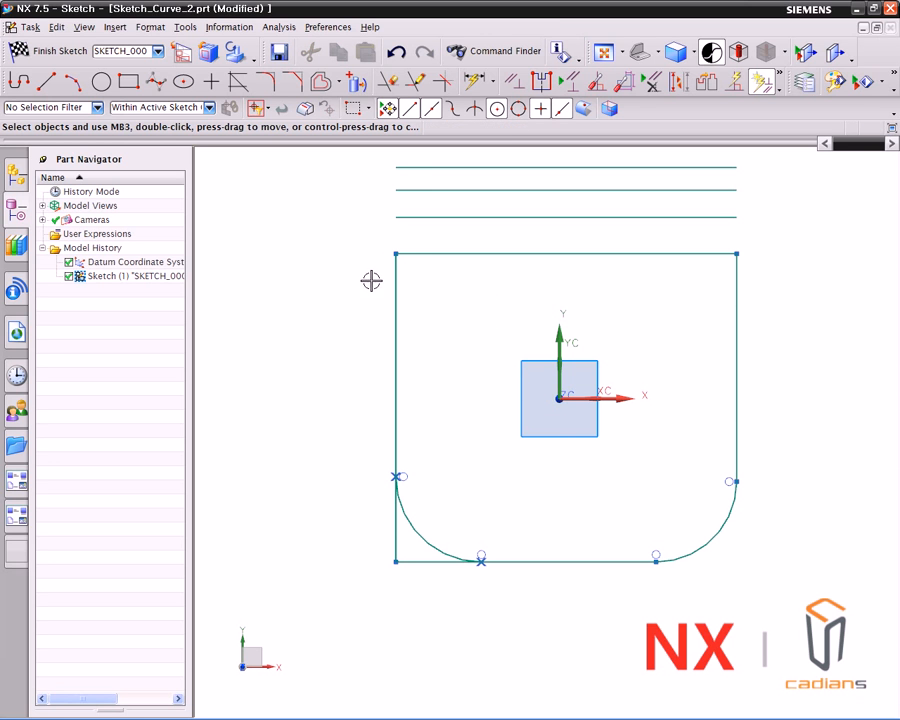
# Step: Create an untrimmed three-curve fillet from the bottom edge to the top edge, tangent to the right edge, without deleting the third curve
pyautogui.click(265, 82)
pyautogui.click(288, 254)
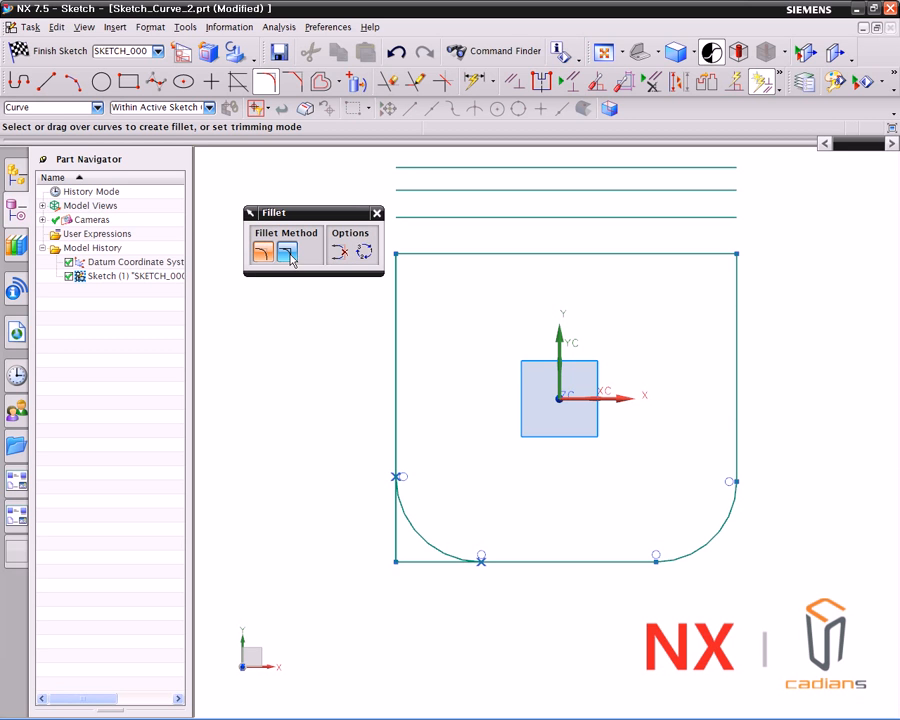
pyautogui.click(568, 560)
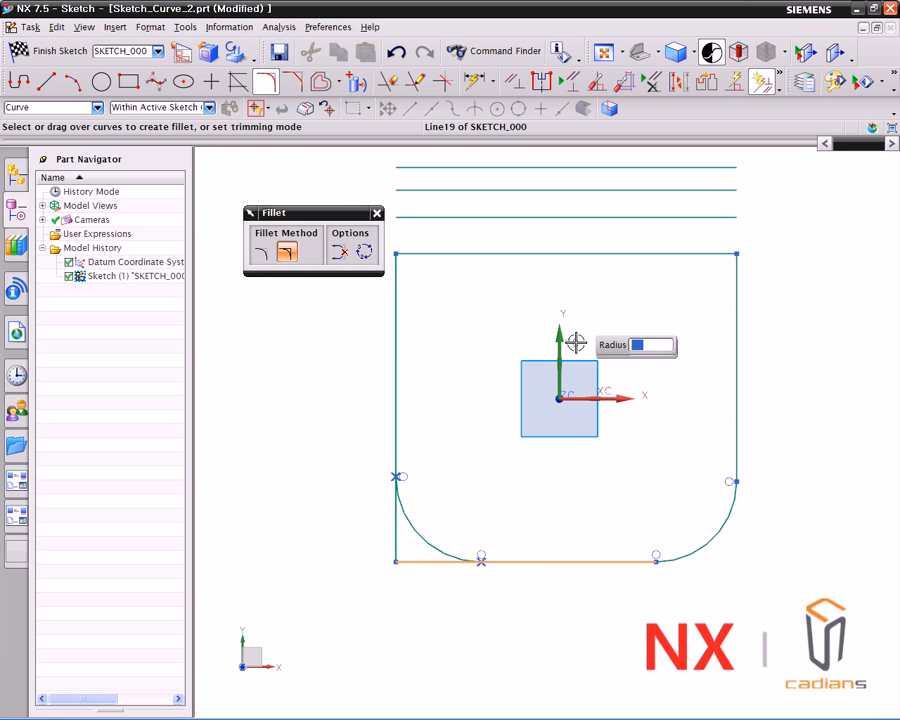
pyautogui.click(560, 253)
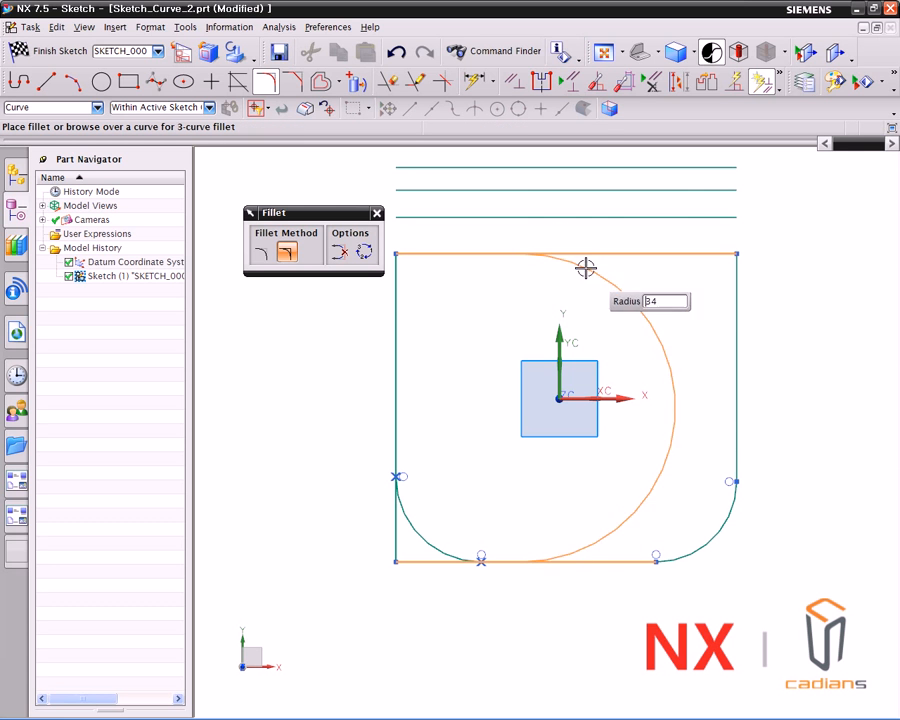
pyautogui.click(730, 346)
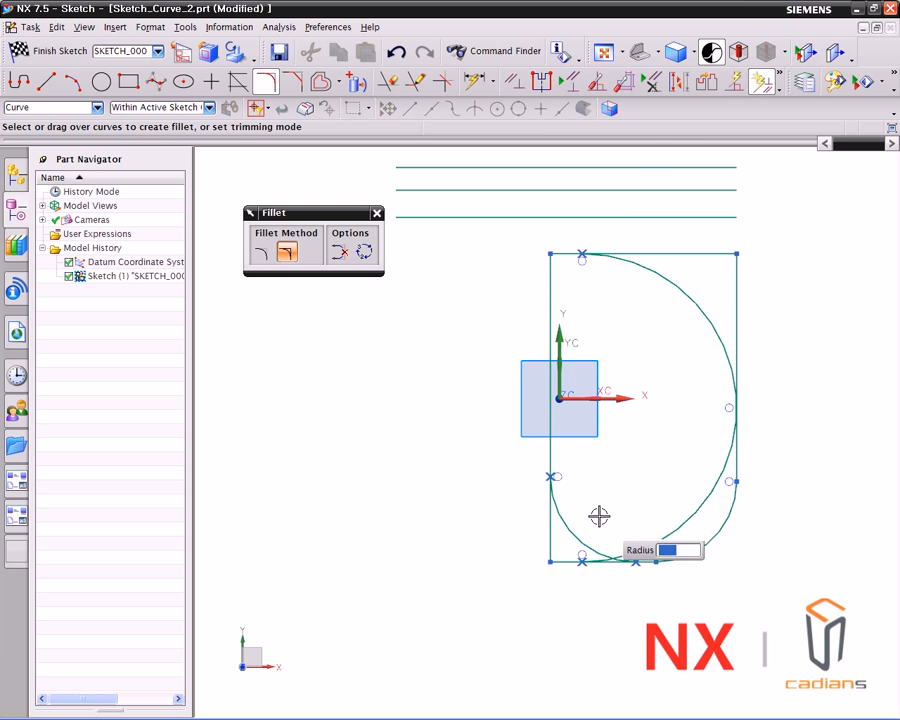
pyautogui.rightClick(624, 484)
pyautogui.press('Escape')
pyautogui.press('Escape')
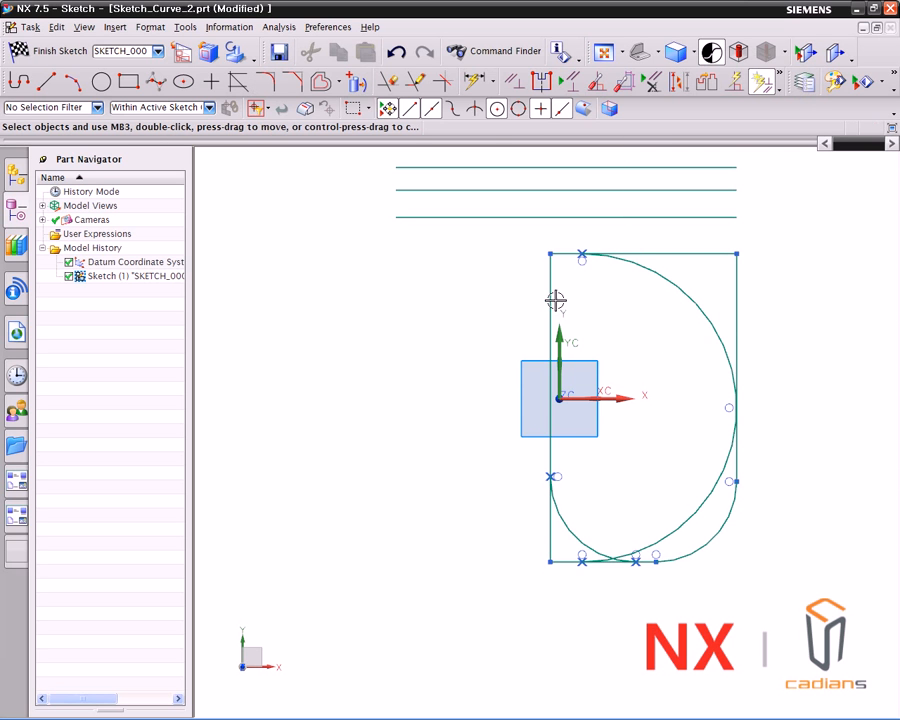
# Step: Widen the rectangle by moving its left edge outward and delete the untrimmed fillet arc at its lower-left corner
pyautogui.moveTo(549, 298); pyautogui.dragTo(385, 306)
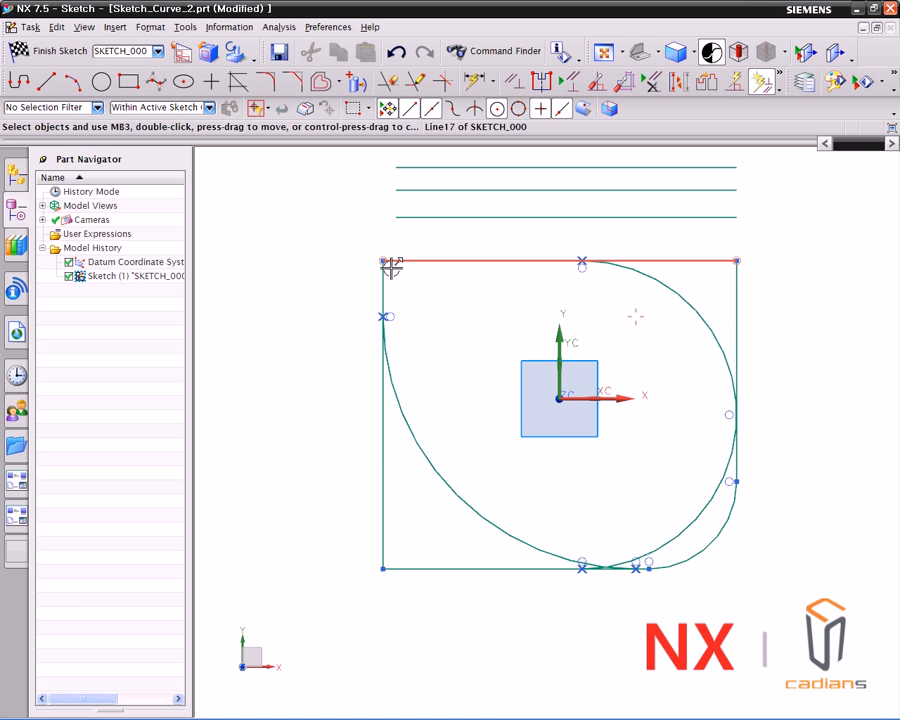
pyautogui.moveTo(412, 426); pyautogui.dragTo(396, 427, button='right')
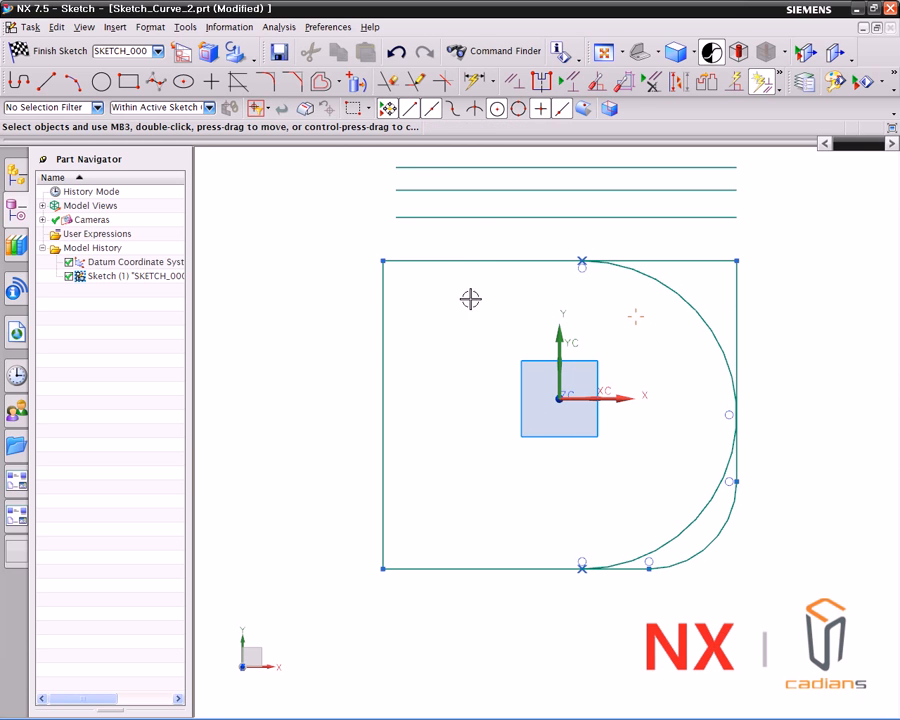
# Step: Chamfer the rectangle's upper-left corner symmetrically at about 13 mm, trimming the input curves
pyautogui.click(294, 82)
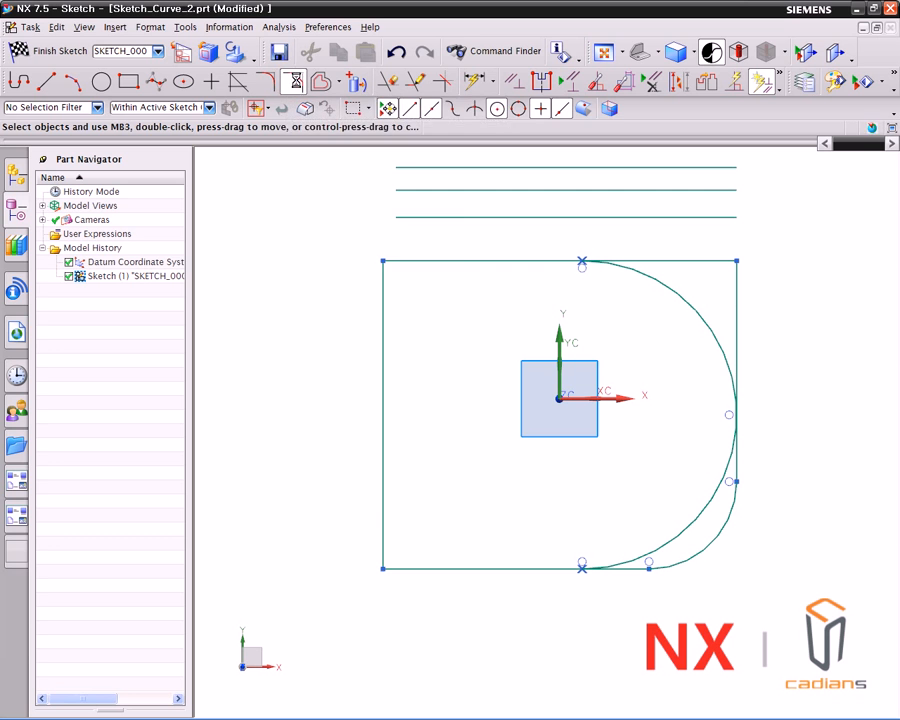
pyautogui.moveTo(333, 216); pyautogui.dragTo(225, 188)
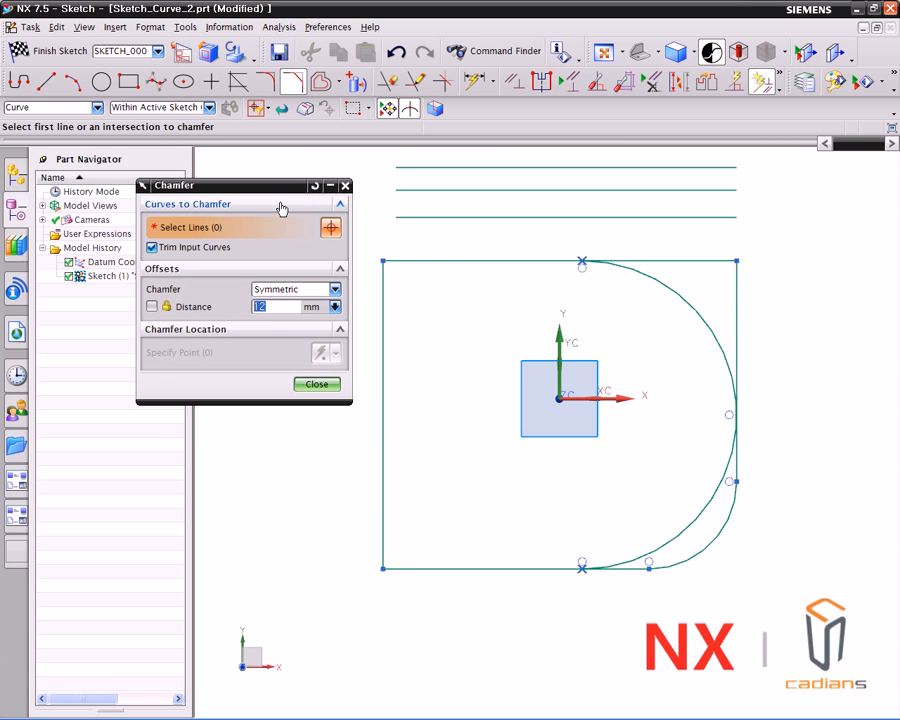
pyautogui.click(381, 262)
pyautogui.click(424, 263)
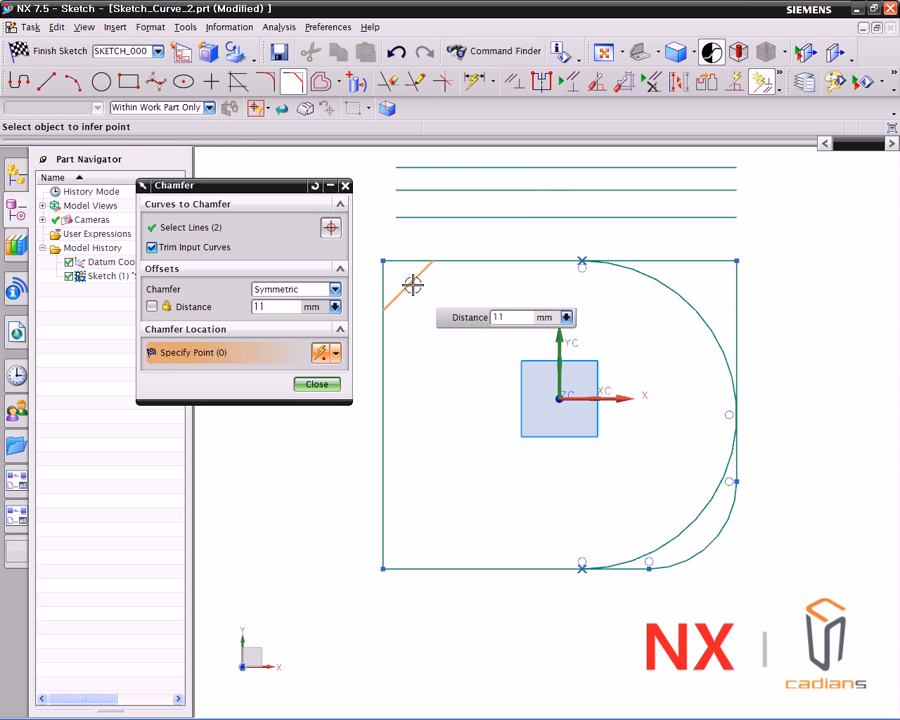
pyautogui.click(413, 289)
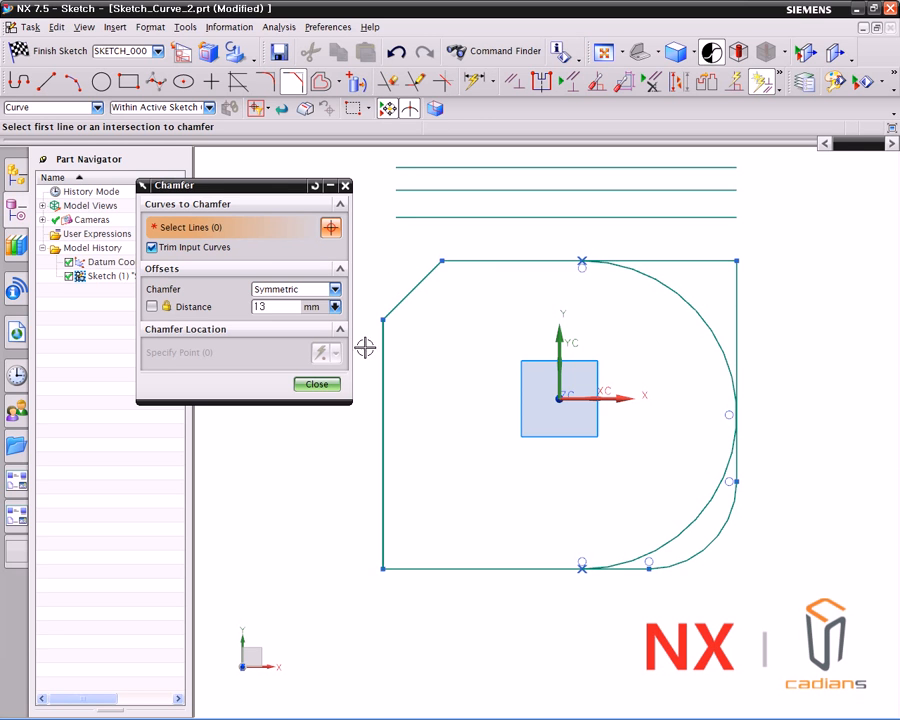
# Step: Add trimmed asymmetric chamfers with distances of 5 mm and 10 mm to the rectangle's lower-left and upper-right corners
pyautogui.click(318, 291)
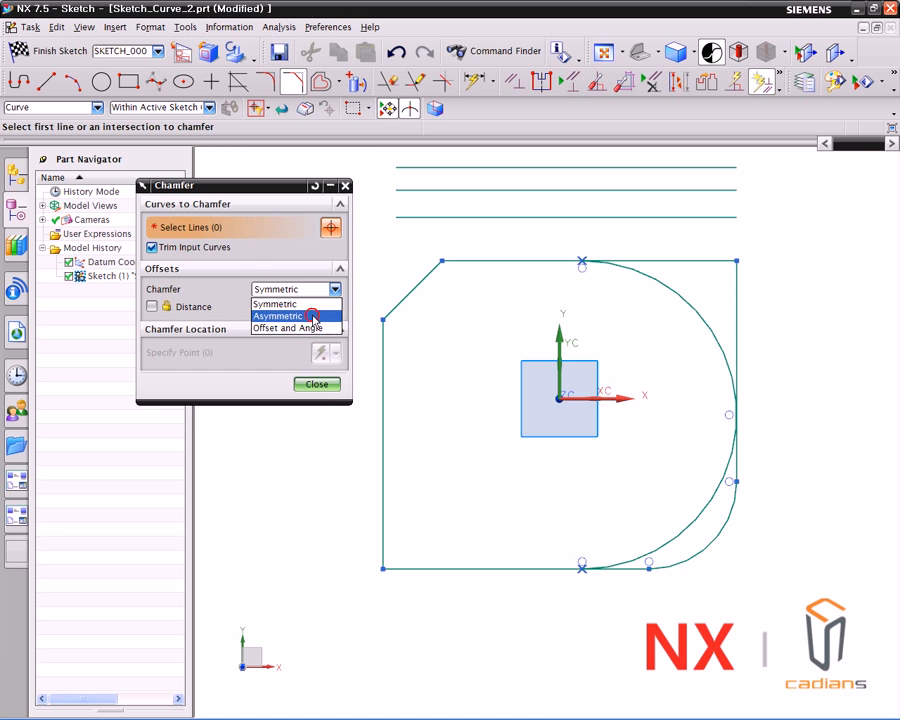
pyautogui.click(313, 317)
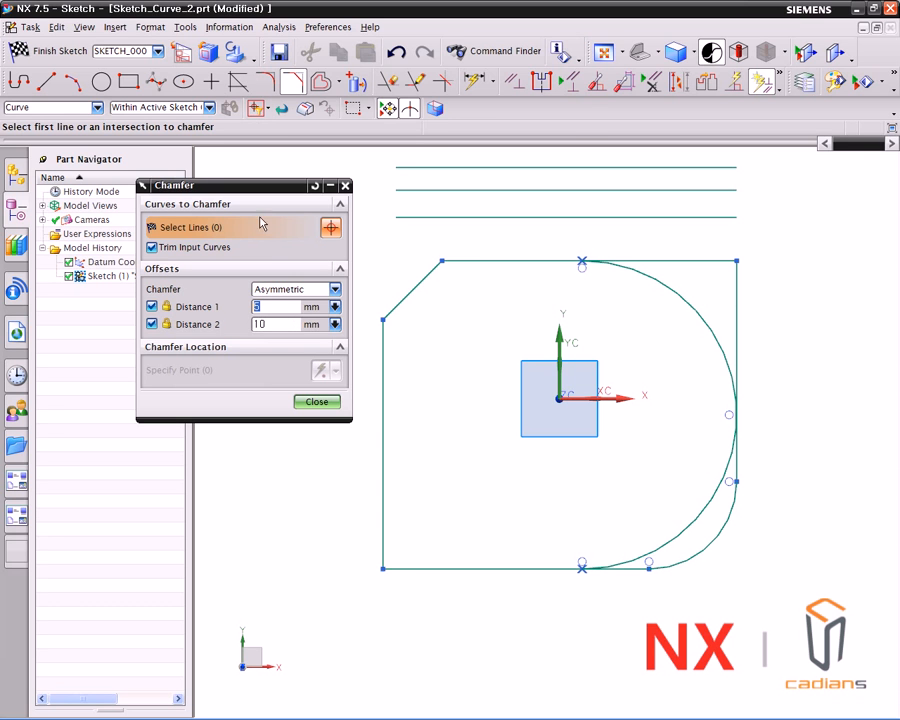
pyautogui.click(386, 568)
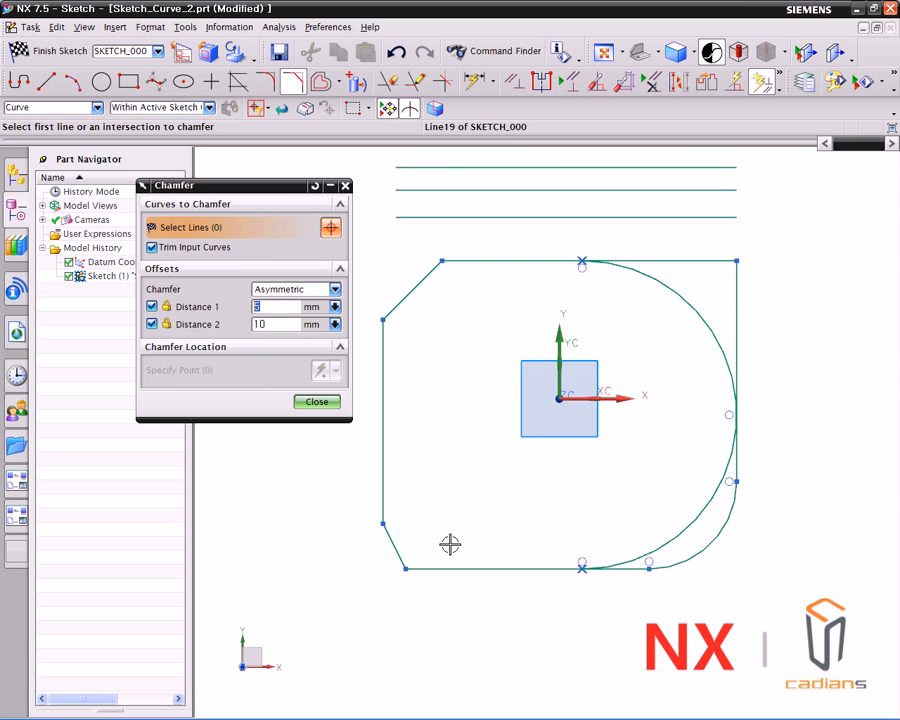
pyautogui.click(722, 261)
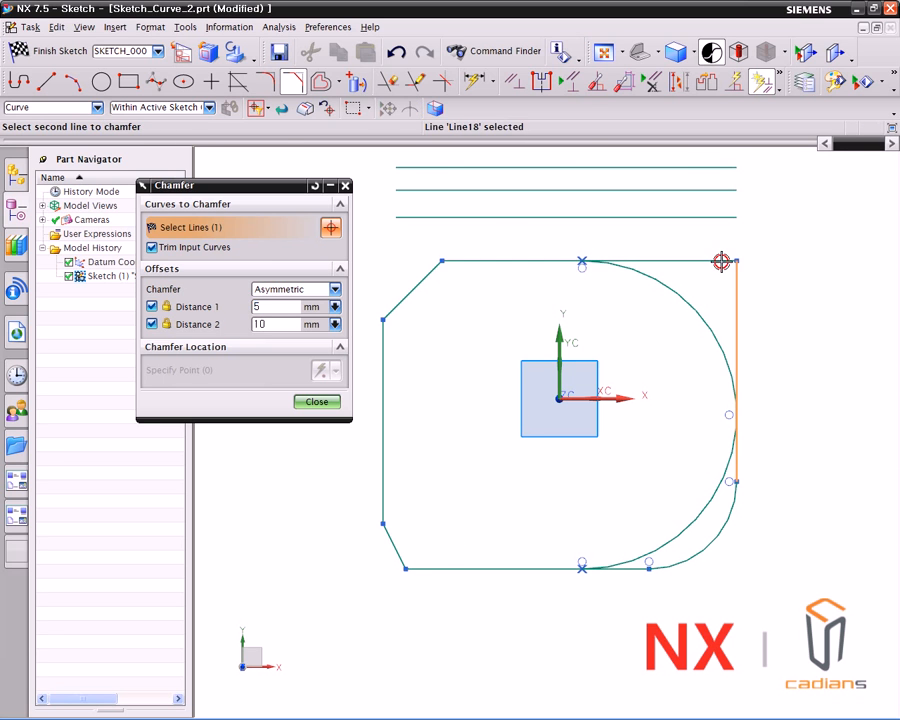
pyautogui.click(721, 262)
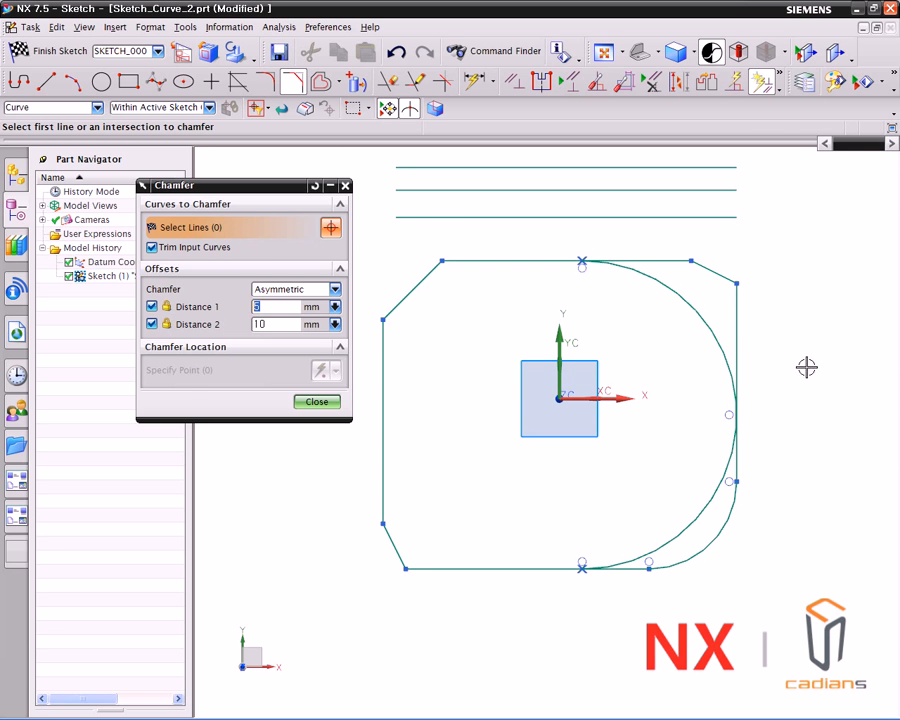
pyautogui.click(333, 289)
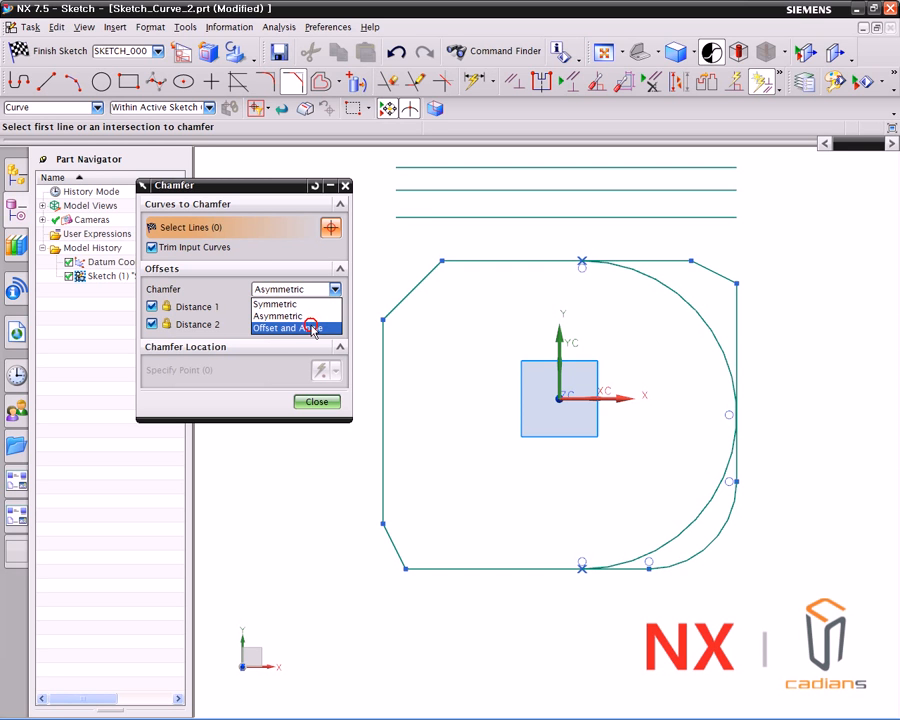
pyautogui.click(311, 328)
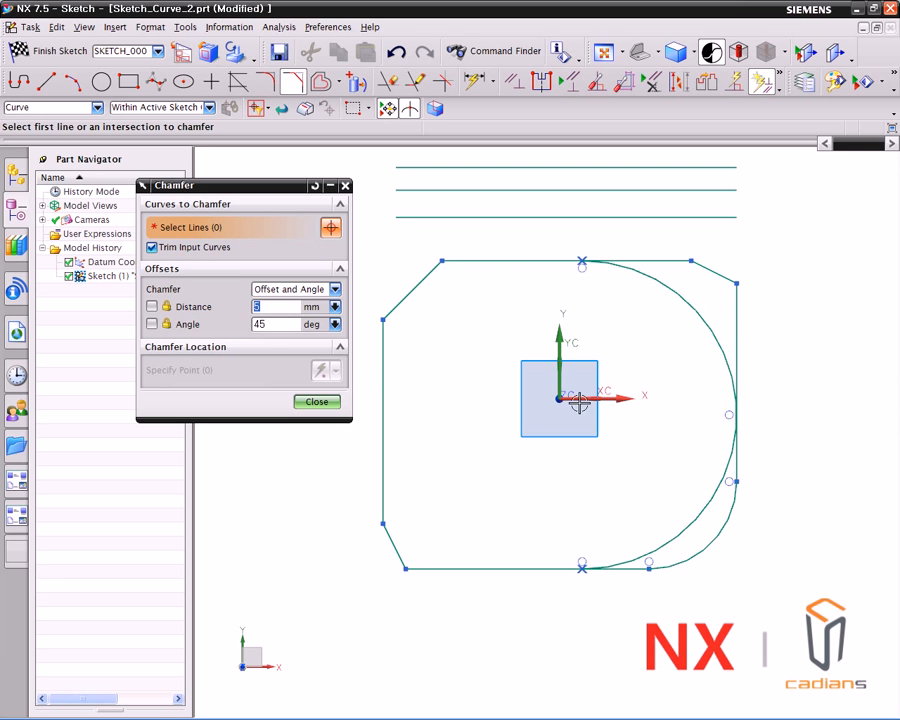
pyautogui.click(153, 248)
pyautogui.click(309, 408)
# Step: Delete all curves in the sketch
pyautogui.scroll(-3, 490, 400)
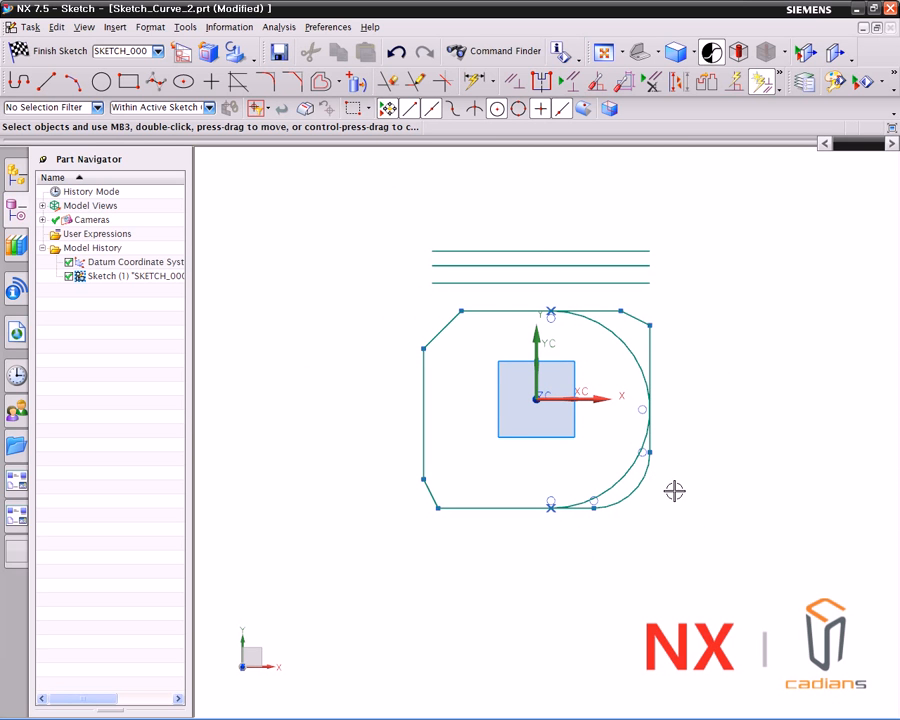
pyautogui.hotkey('ctrl', 'a')
pyautogui.press('Delete')
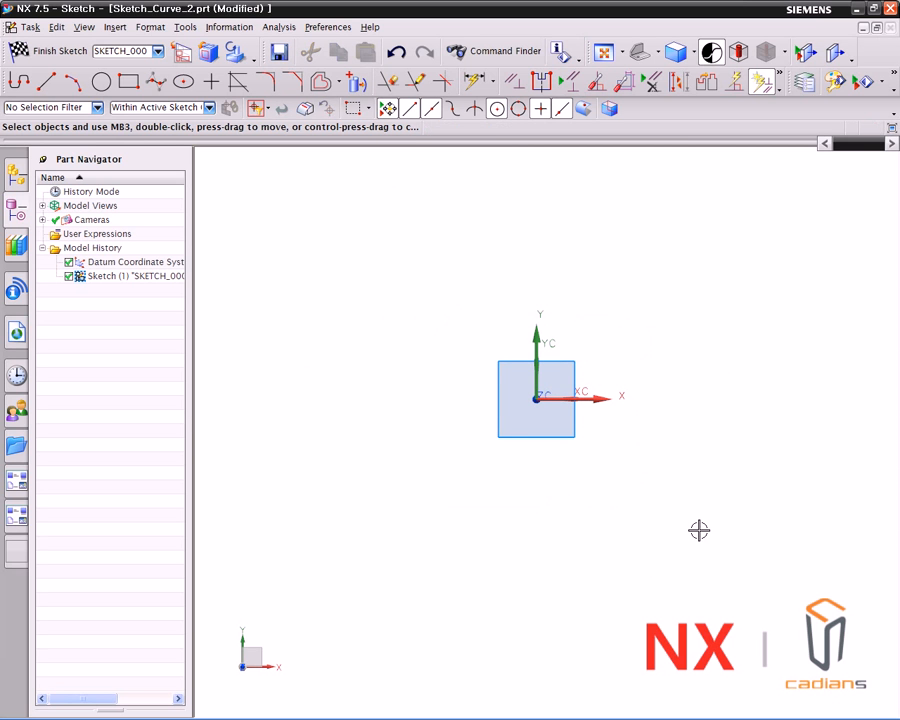
# Step: Draw a near-square rectangle by two corner points to the left of the sketch origin
pyautogui.click(128, 81)
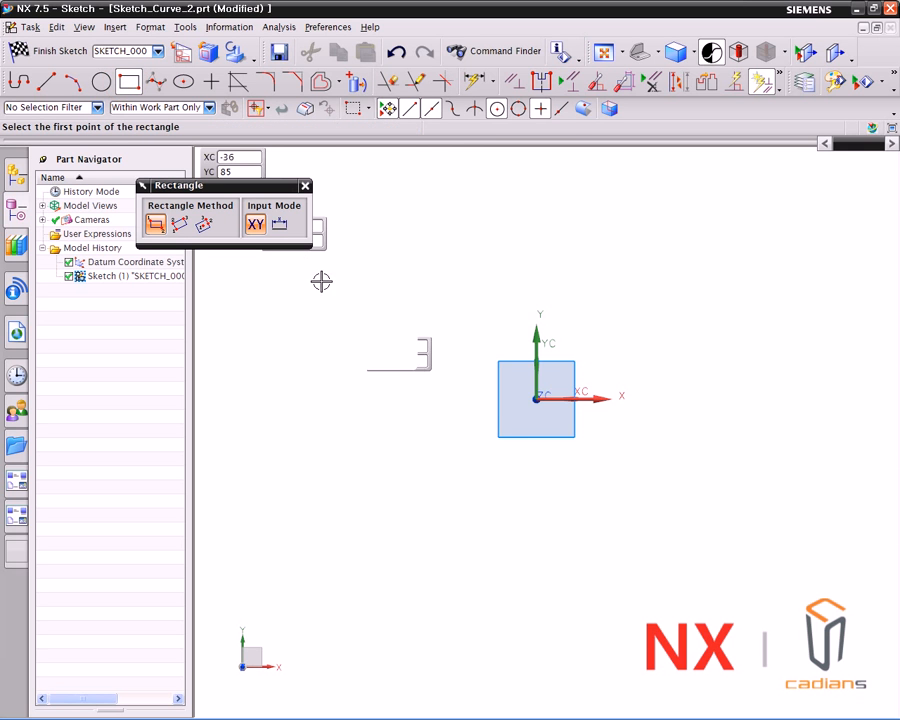
pyautogui.click(308, 316)
pyautogui.click(469, 480)
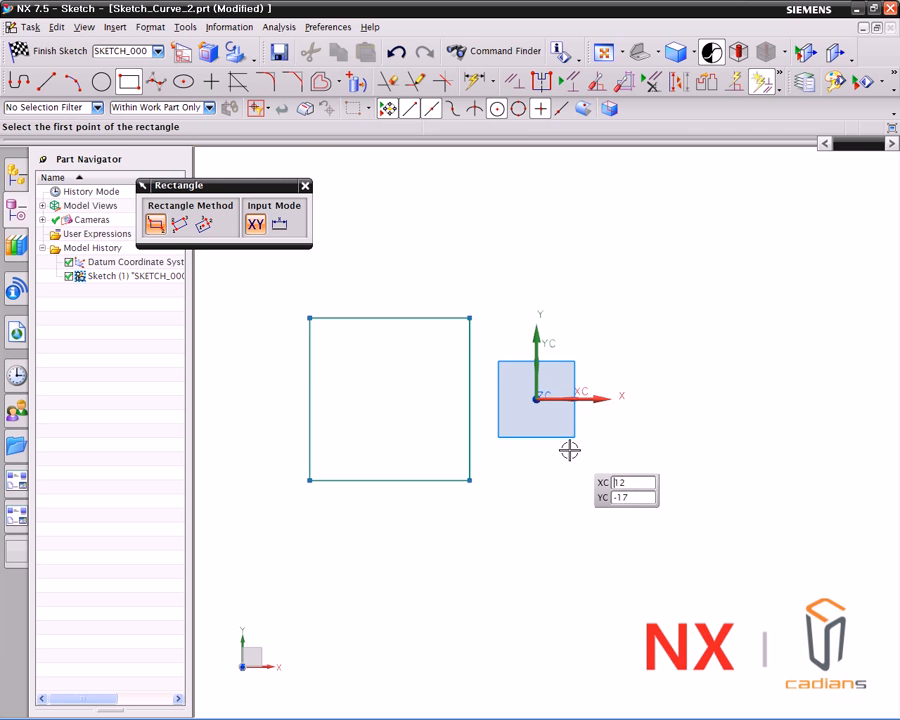
# Step: Offset the whole connected rectangle outward by 5 mm with 2 copies, Extension Cap and Create Dimension enabled
pyautogui.click(325, 88)
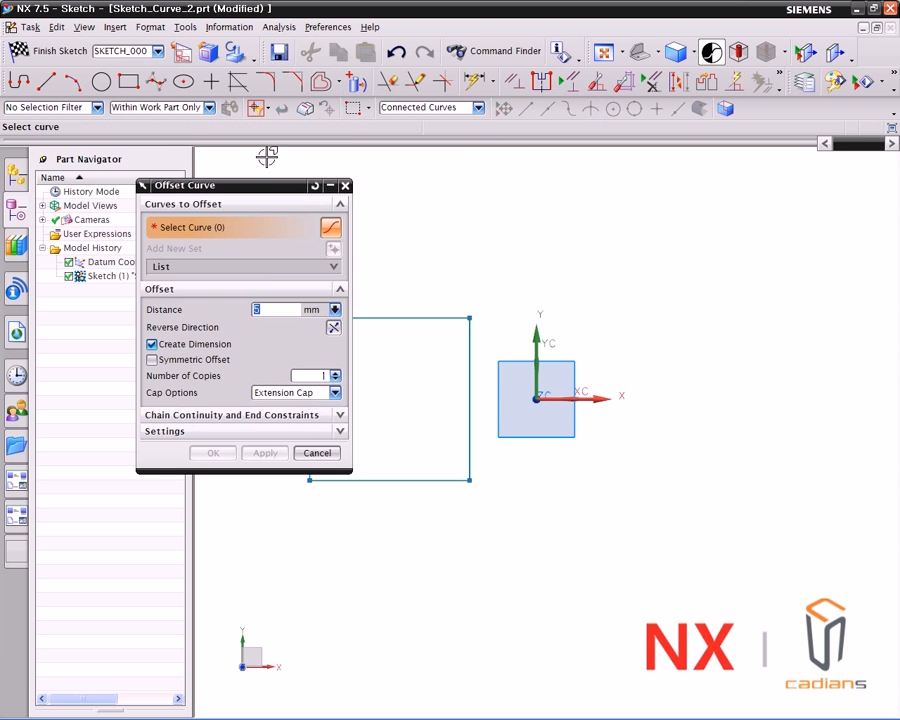
pyautogui.moveTo(253, 185); pyautogui.dragTo(663, 177)
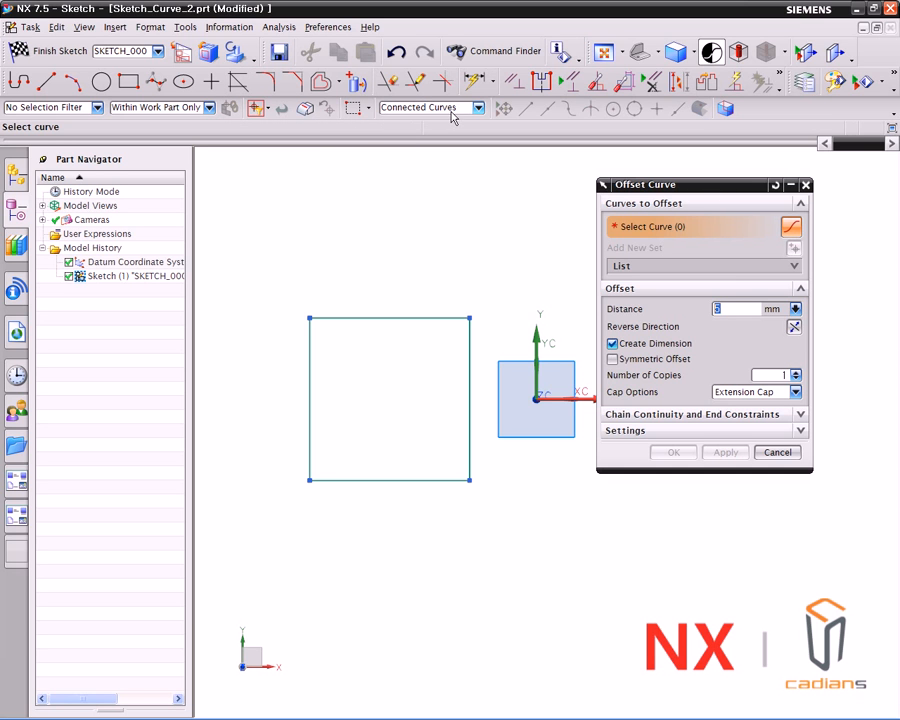
pyautogui.click(424, 312)
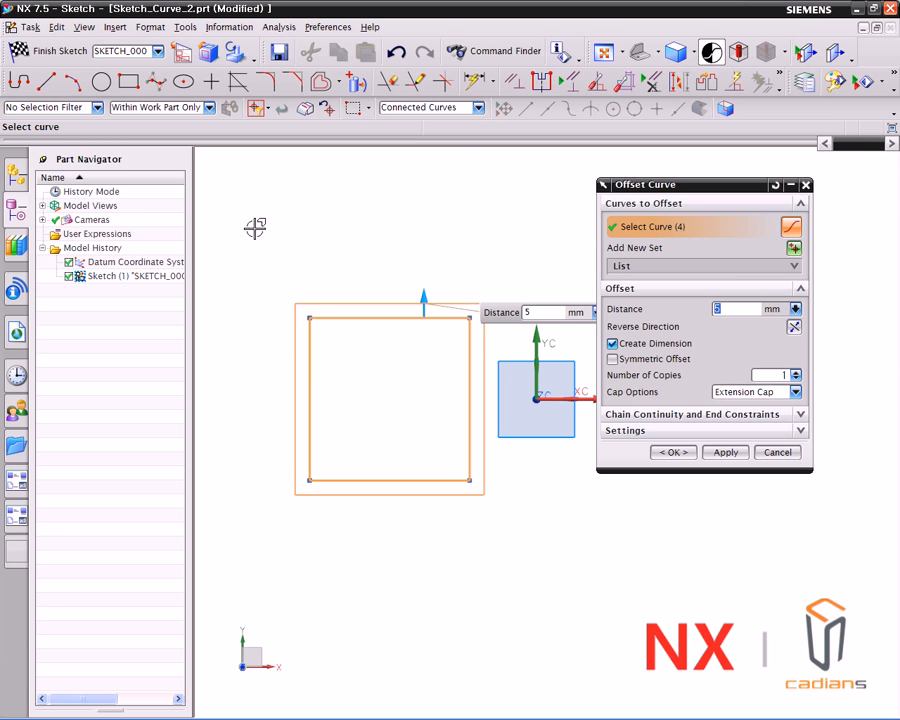
pyautogui.moveTo(422, 305)
pyautogui.mouseDown()
pyautogui.moveTo(422, 284)
pyautogui.moveTo(422, 292)
pyautogui.mouseUp()
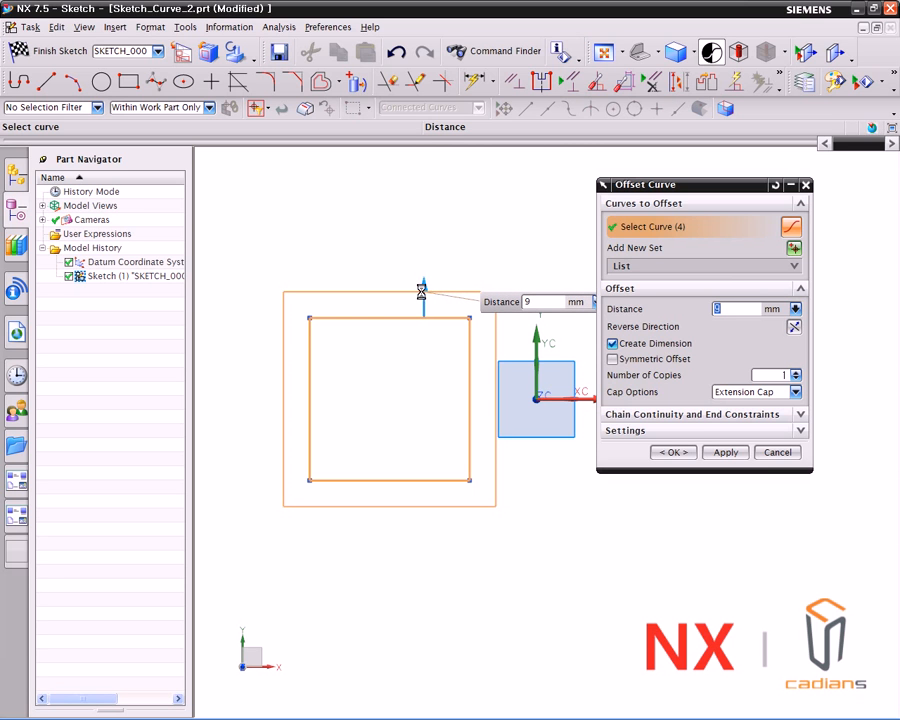
pyautogui.click(796, 376)
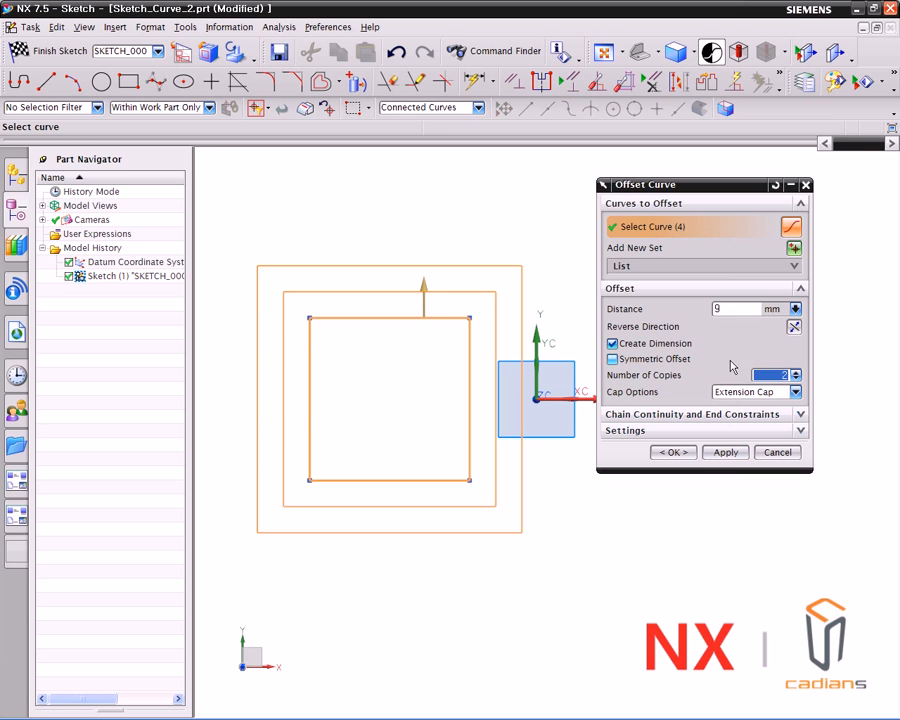
pyautogui.click(715, 310)
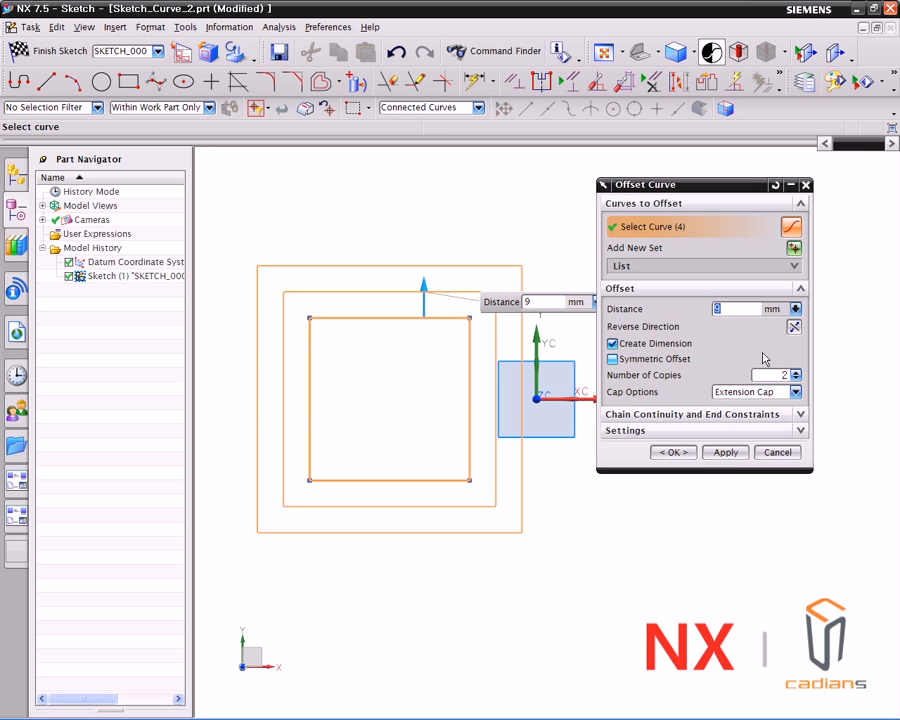
pyautogui.write('5')
pyautogui.press('Return')
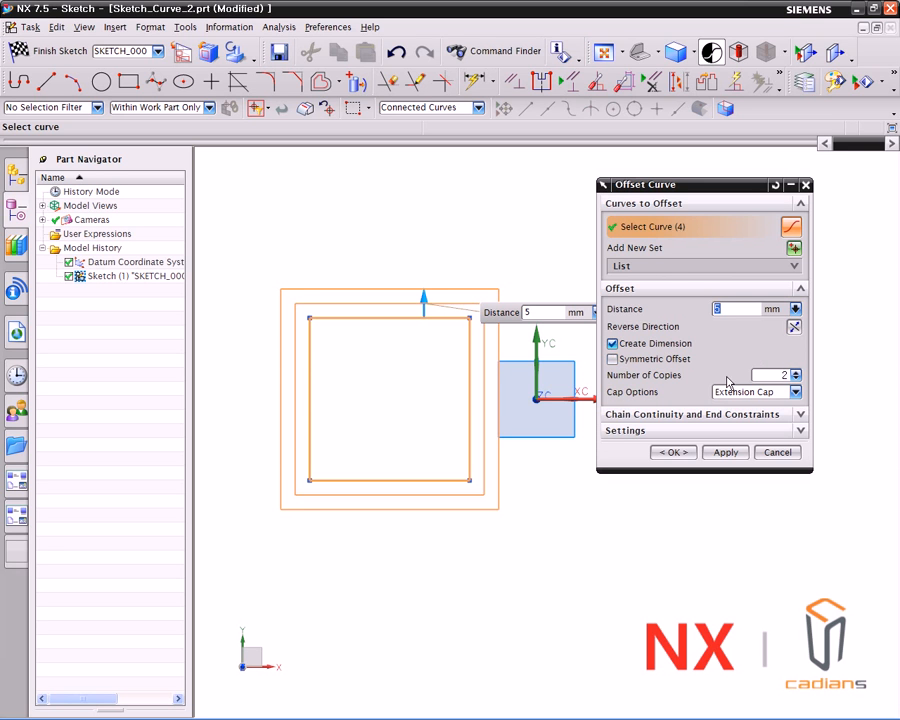
pyautogui.click(737, 451)
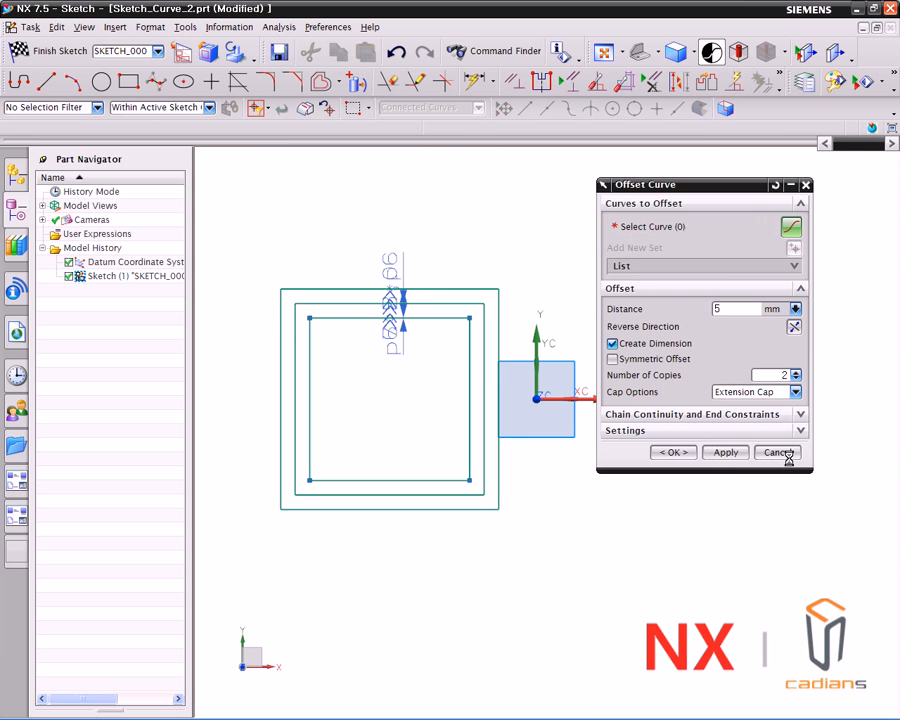
pyautogui.click(777, 452)
# Step: Draw a diagonal line crossing the upper-left corners of all three nested rectangles
pyautogui.scroll(5, 409, 315)
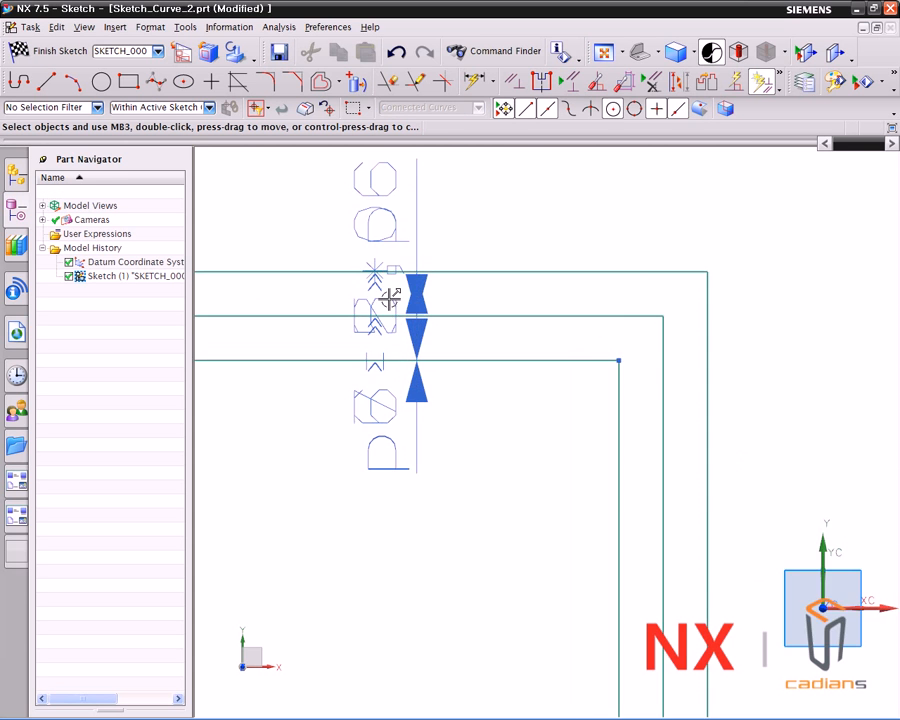
pyautogui.scroll(-3, 410, 400)
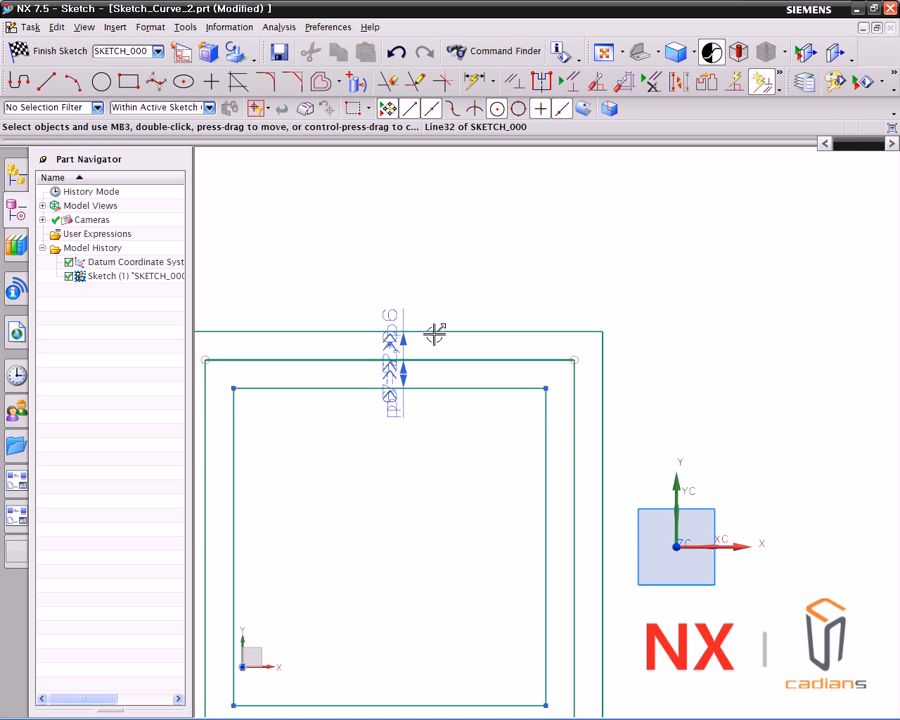
pyautogui.moveTo(399, 277)
pyautogui.keyDown('shift'); pyautogui.mouseDown(button='middle')
pyautogui.moveTo(526, 197)
pyautogui.moveTo(526, 184)
pyautogui.mouseUp(button='middle'); pyautogui.keyUp('shift')
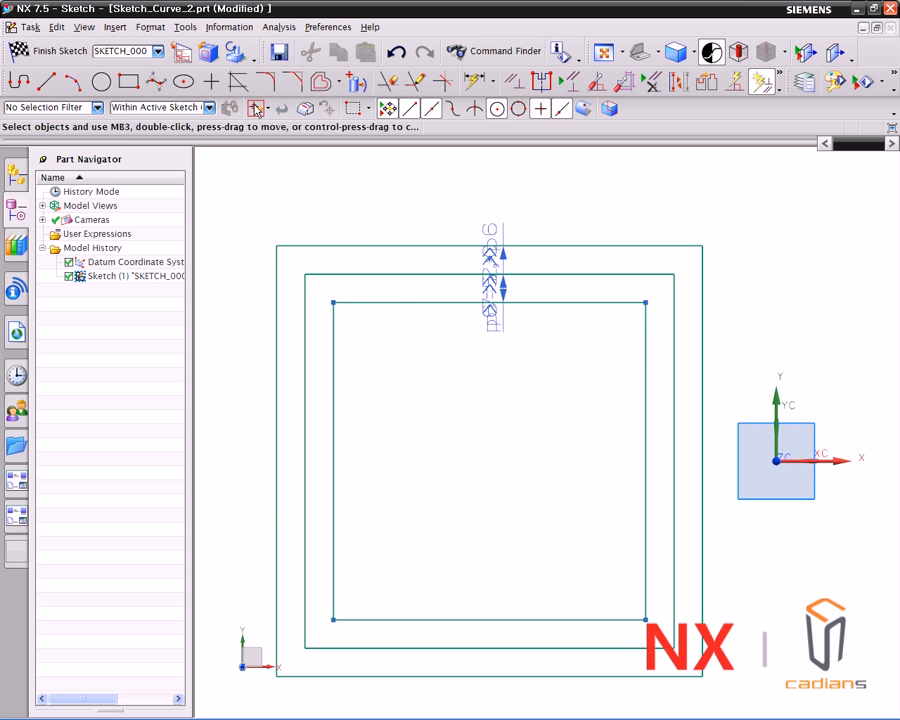
pyautogui.click(46, 82)
pyautogui.click(418, 207)
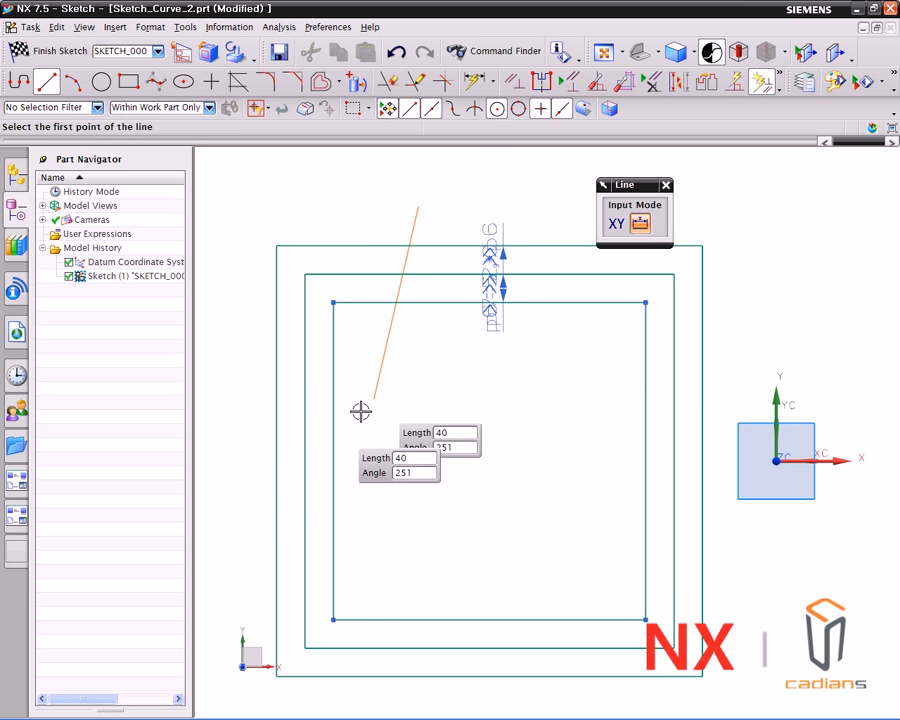
pyautogui.click(267, 445)
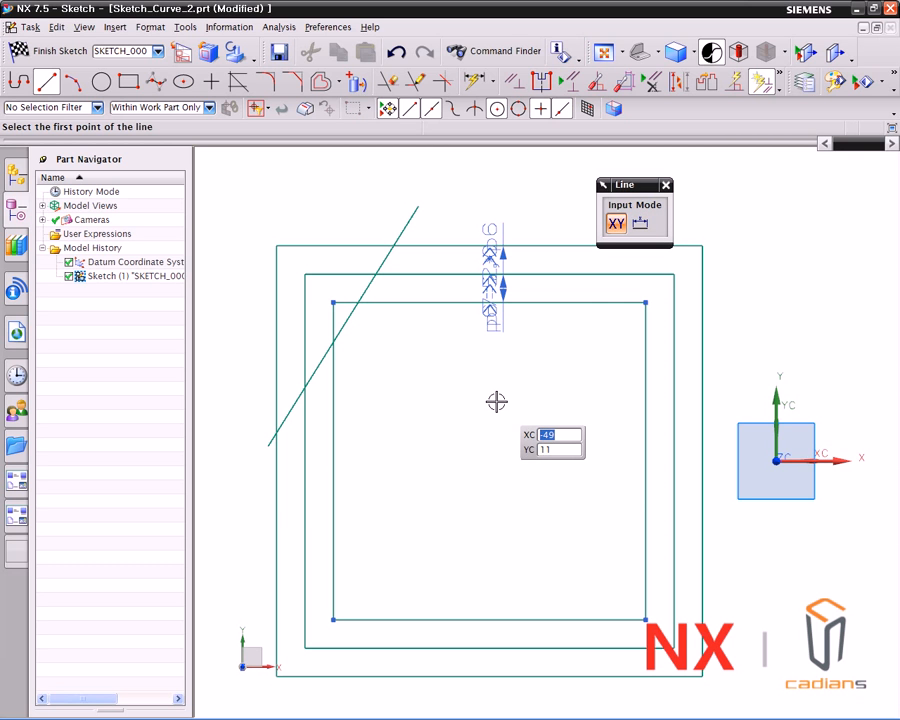
# Step: Quick Trim the two diagonal line portions lying between the outermost and middle rectangles
pyautogui.click(395, 86)
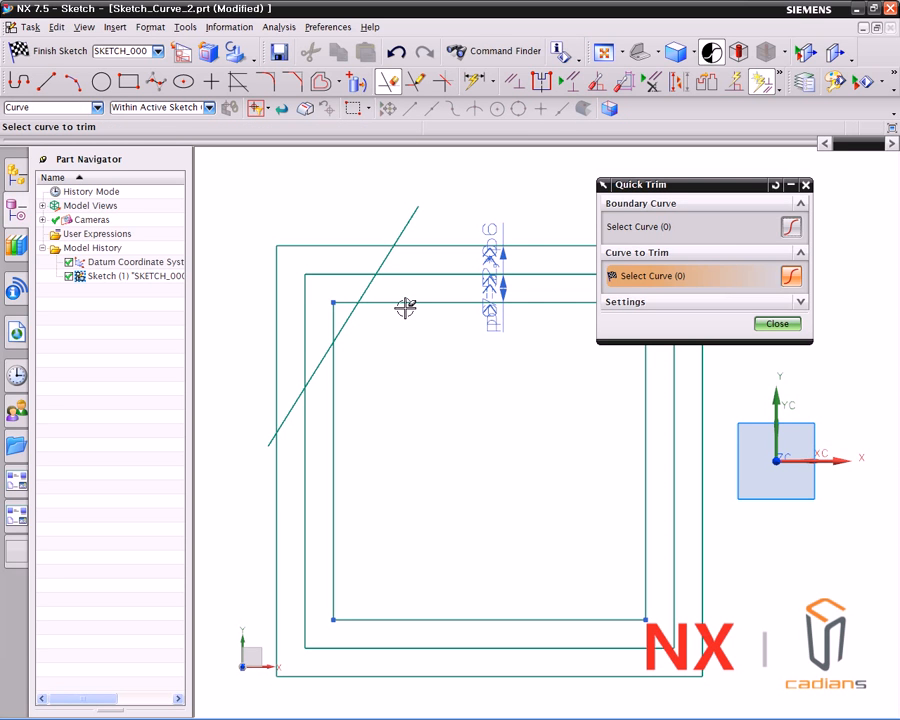
pyautogui.click(385, 256)
pyautogui.click(294, 406)
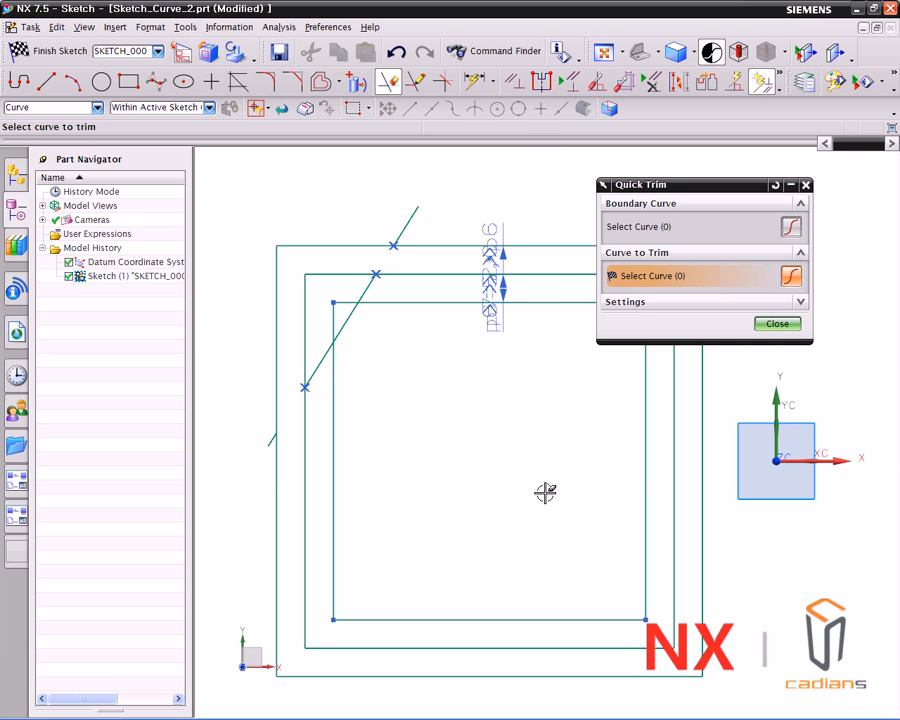
# Step: Quick Extend both ends of the remaining inner diagonal segment to the outermost rectangle
pyautogui.click(422, 80)
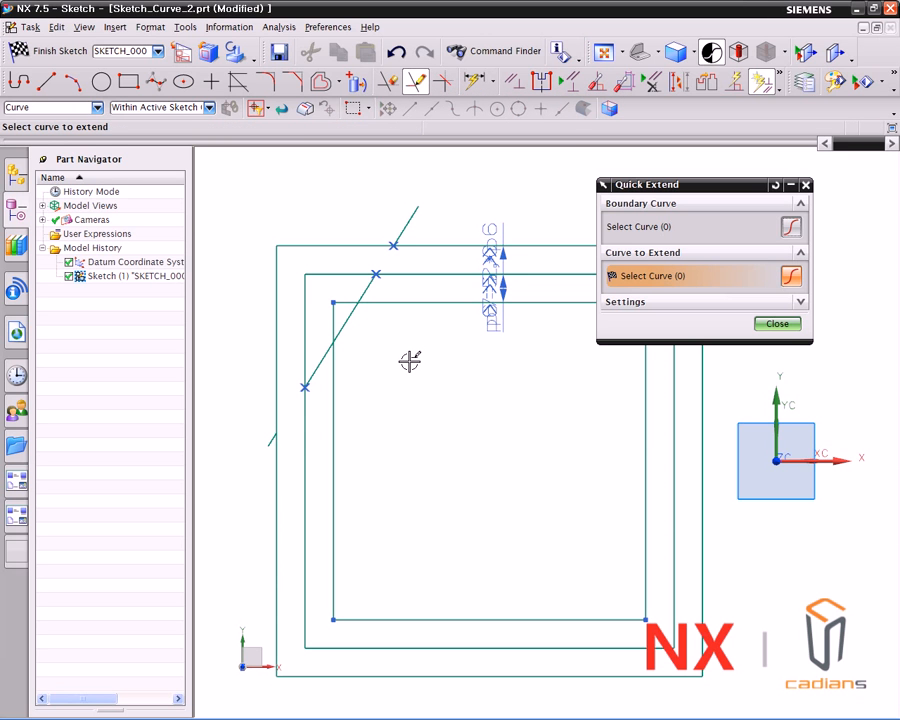
pyautogui.click(365, 287)
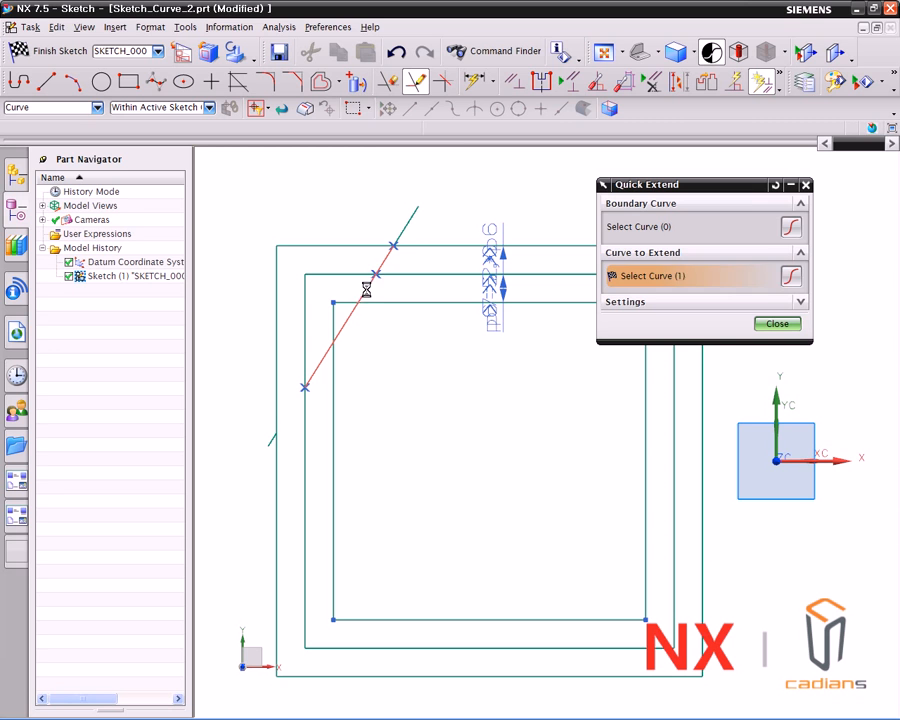
pyautogui.click(311, 374)
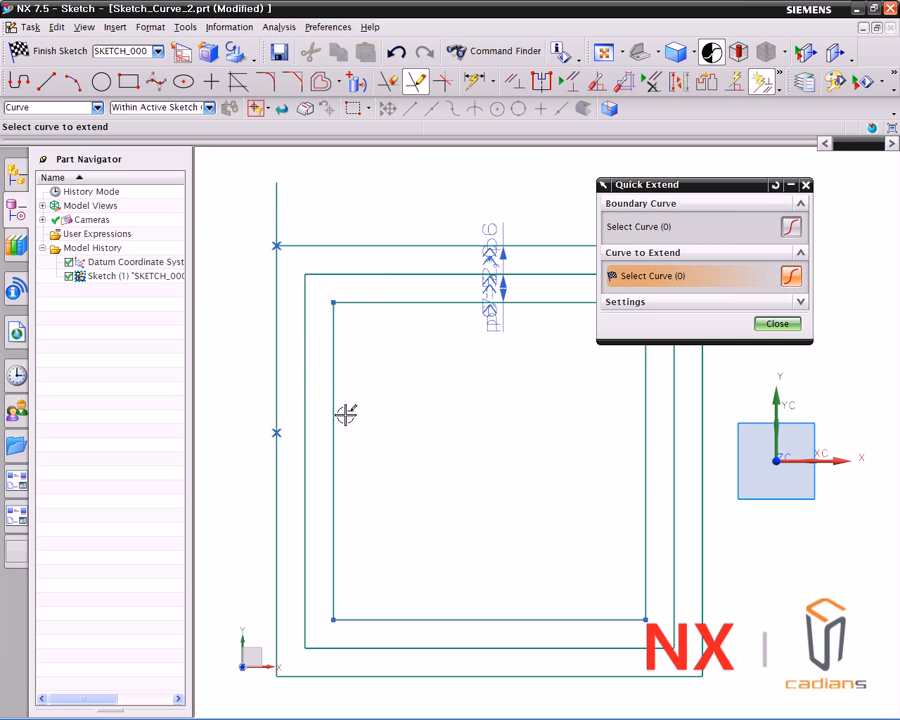
# Step: Undo the last extension, then retry the Quick Extend on the diagonal's lower end and undo it as well
pyautogui.hotkey('ctrl', 'z')
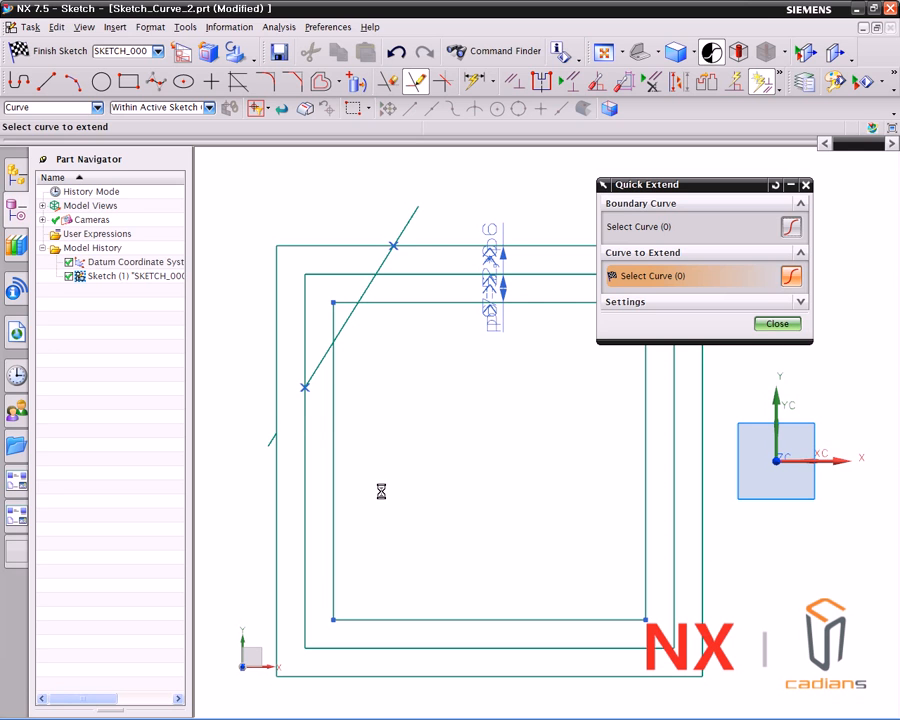
pyautogui.click(311, 373)
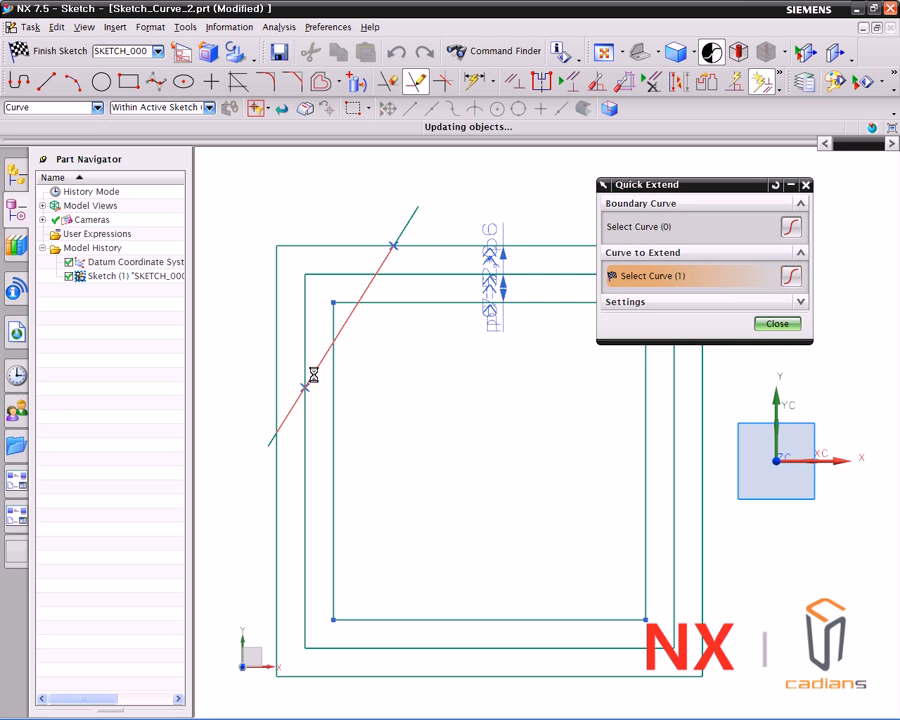
pyautogui.hotkey('ctrl', 'z')
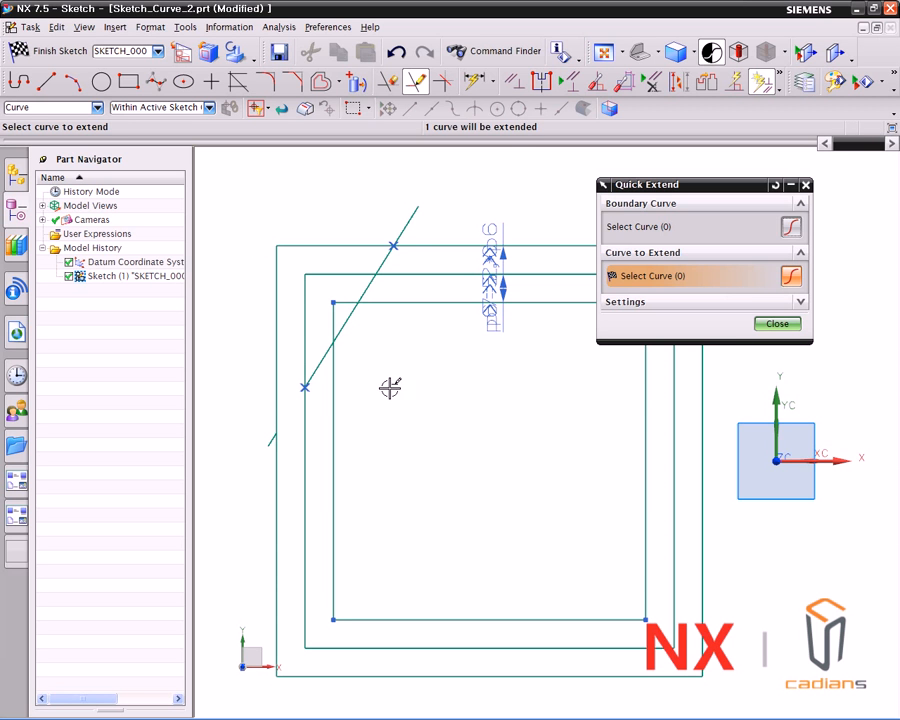
pyautogui.click(769, 324)
# Step: Draw a horizontal line about 22 mm long in the empty area beyond the datum and a separate steep line below its left end
pyautogui.moveTo(784, 372)
pyautogui.keyDown('shift'); pyautogui.mouseDown(button='middle')
pyautogui.moveTo(424, 372)
pyautogui.moveTo(365, 312)
pyautogui.mouseUp(button='middle'); pyautogui.keyUp('shift')
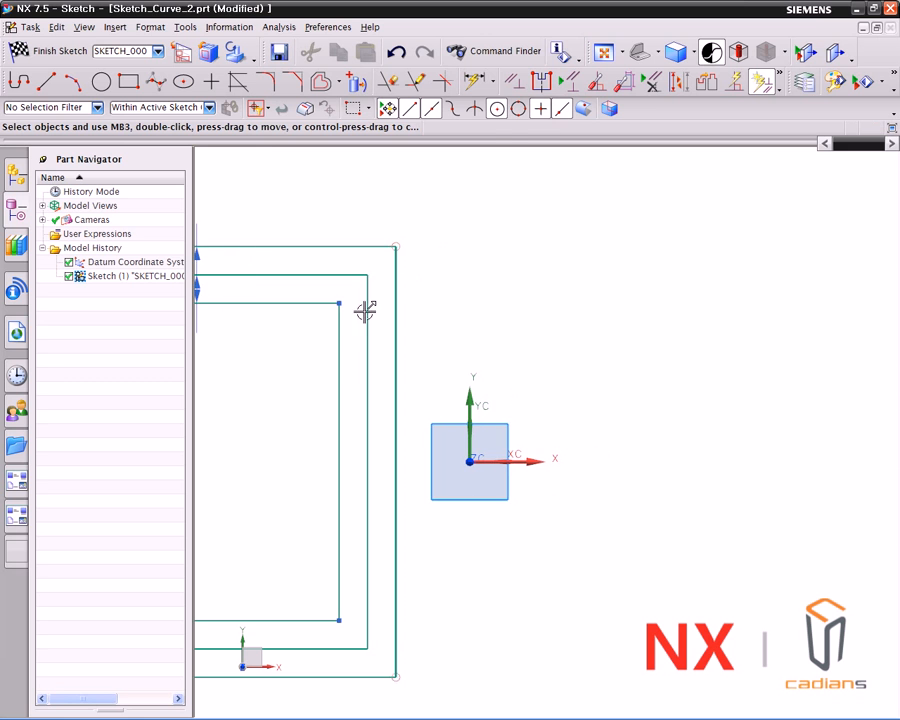
pyautogui.click(46, 81)
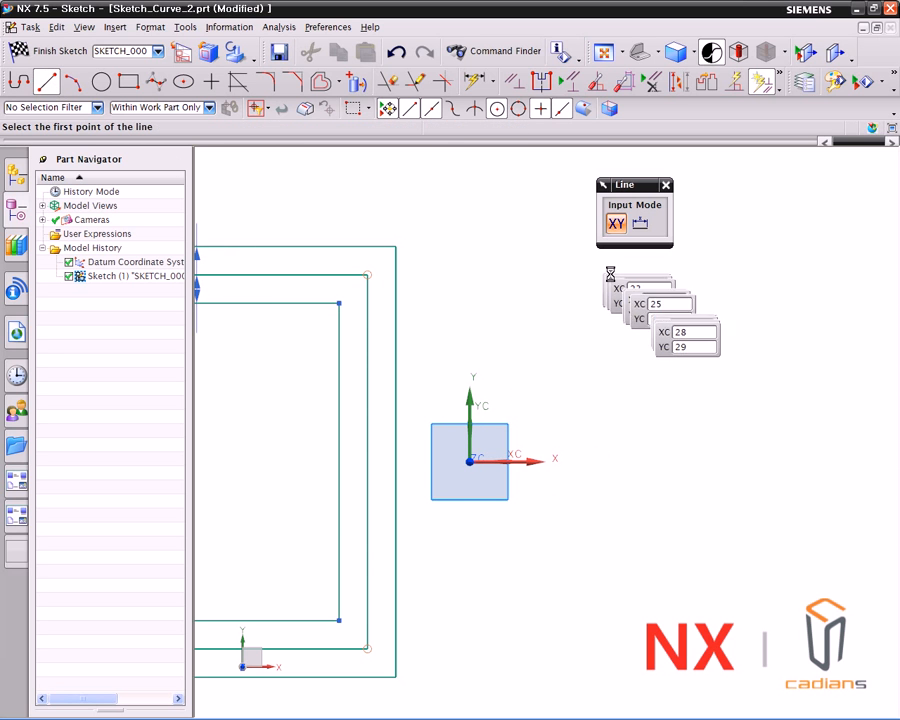
pyautogui.click(623, 302)
pyautogui.click(747, 302)
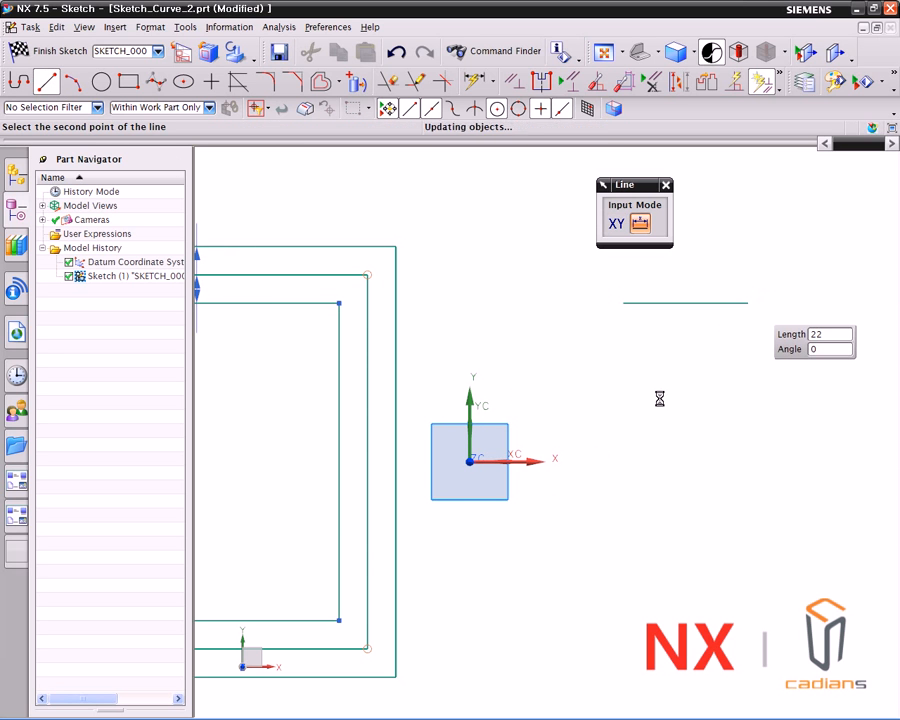
pyautogui.click(595, 372)
pyautogui.click(611, 576)
pyautogui.press('Escape')
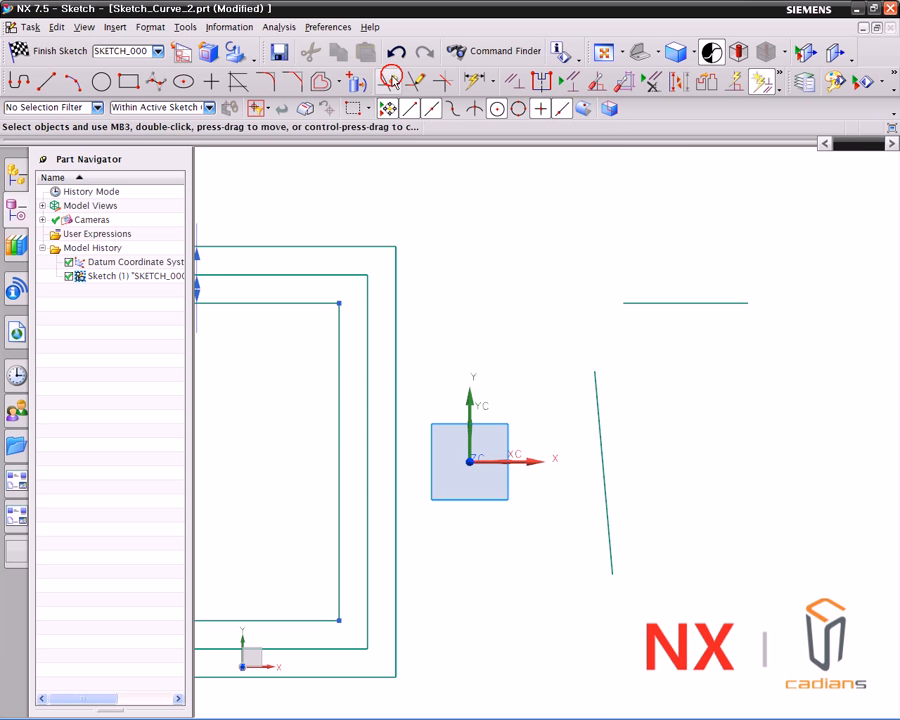
pyautogui.click(391, 79)
pyautogui.moveTo(660, 190); pyautogui.dragTo(353, 187)
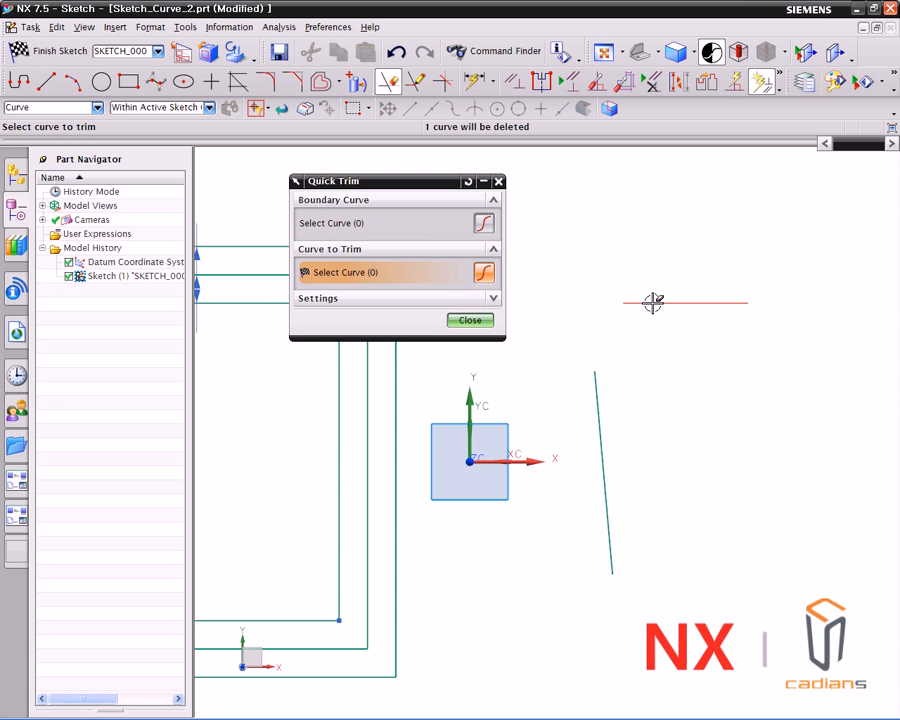
pyautogui.click(472, 320)
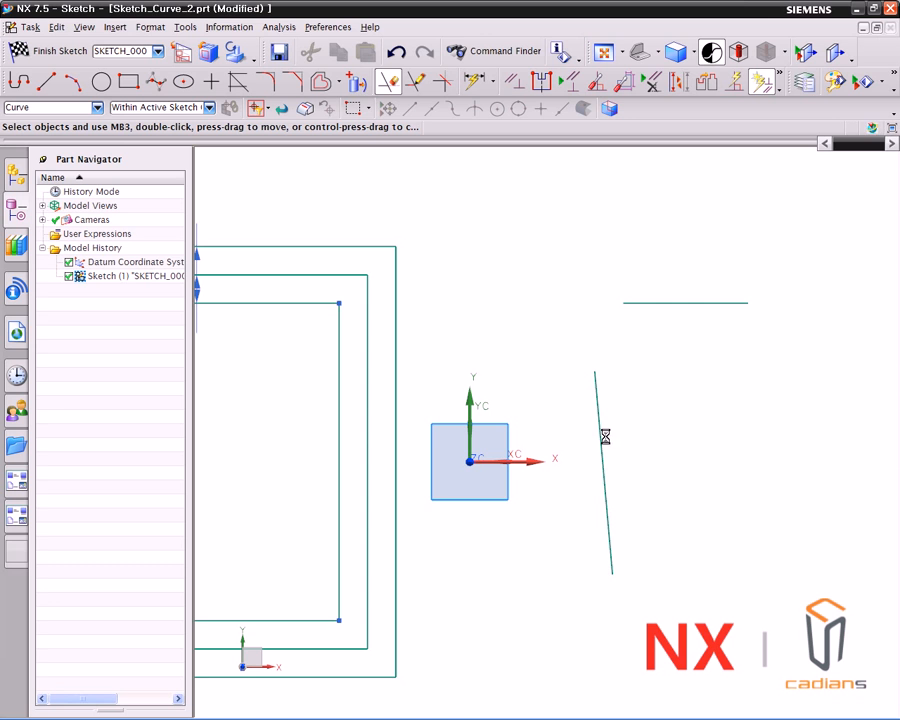
# Step: Move the steep line beneath the horizontal line and try a Quick Trim of the horizontal line's left end to the steep line's extension
pyautogui.moveTo(601, 434); pyautogui.dragTo(652, 389)
pyautogui.keyDown('shift'); pyautogui.moveTo(627, 318); pyautogui.dragTo(577, 267, button='middle'); pyautogui.keyUp('shift')
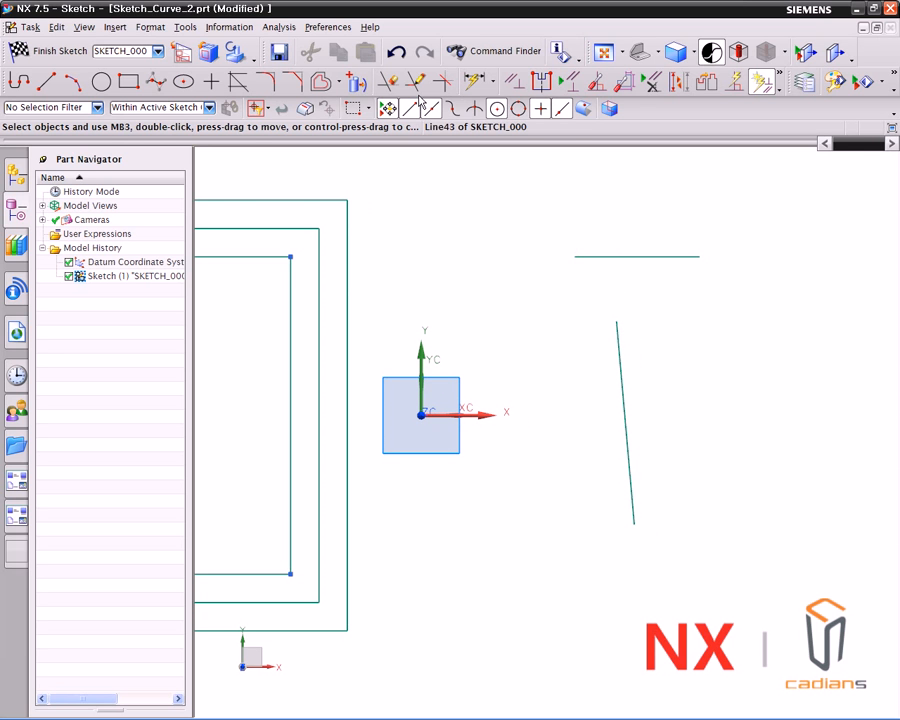
pyautogui.click(388, 80)
pyautogui.click(352, 221)
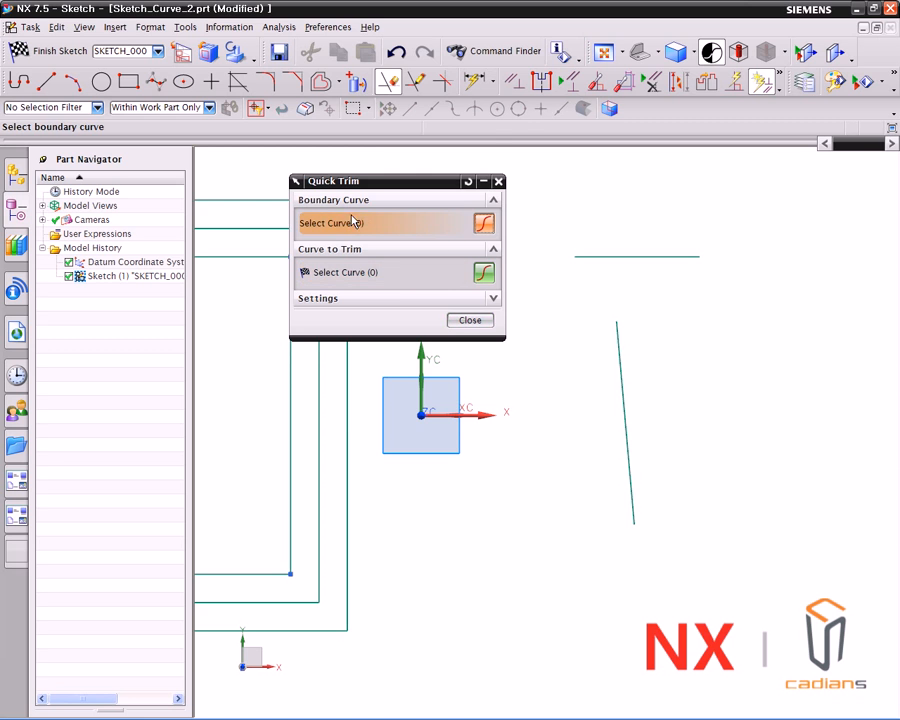
pyautogui.click(616, 341)
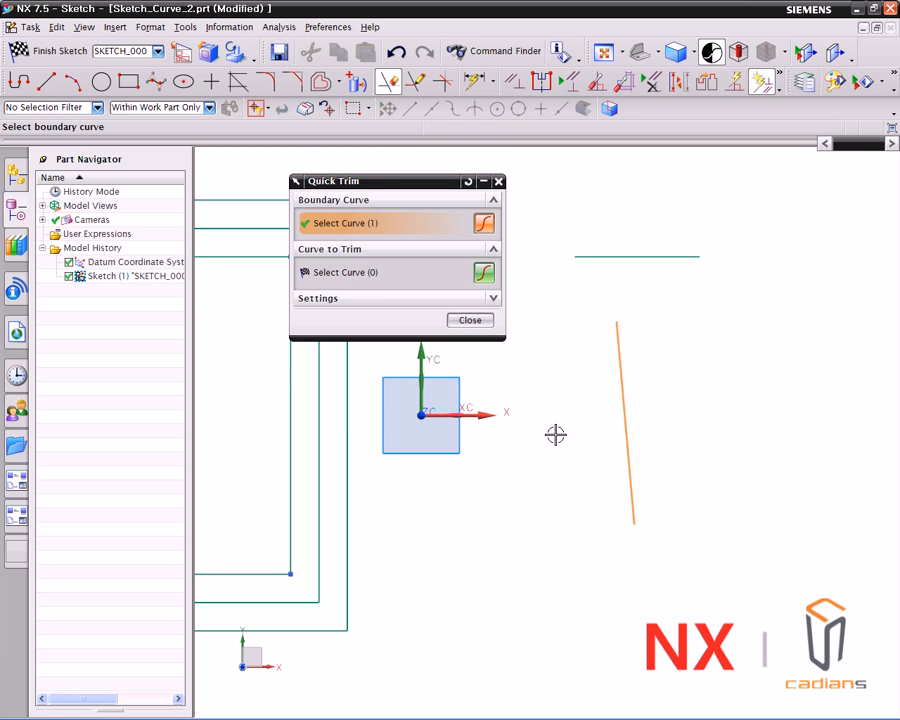
pyautogui.click(410, 273)
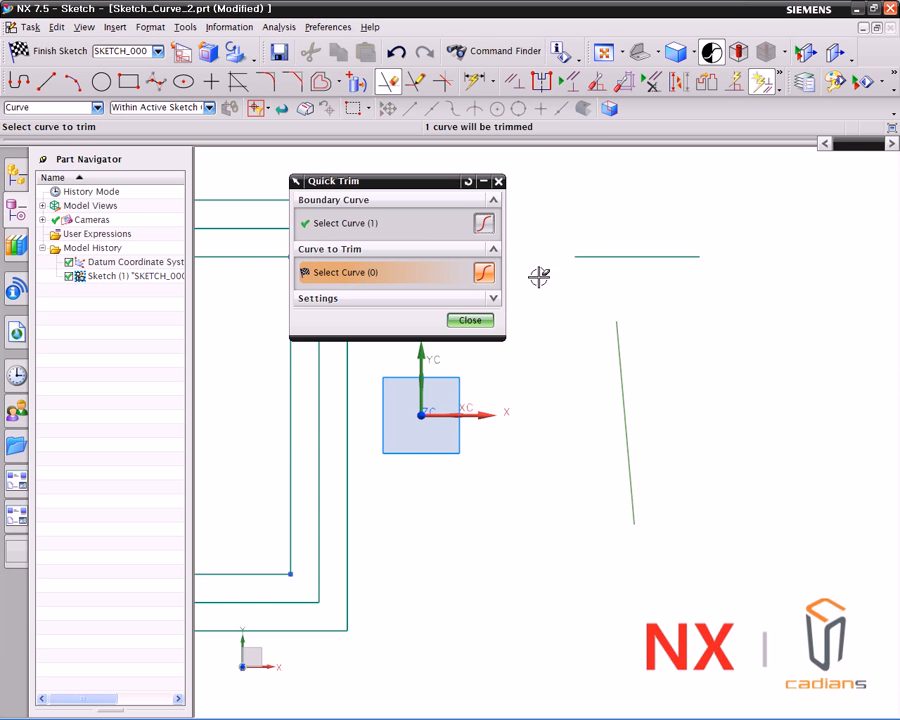
pyautogui.click(482, 298)
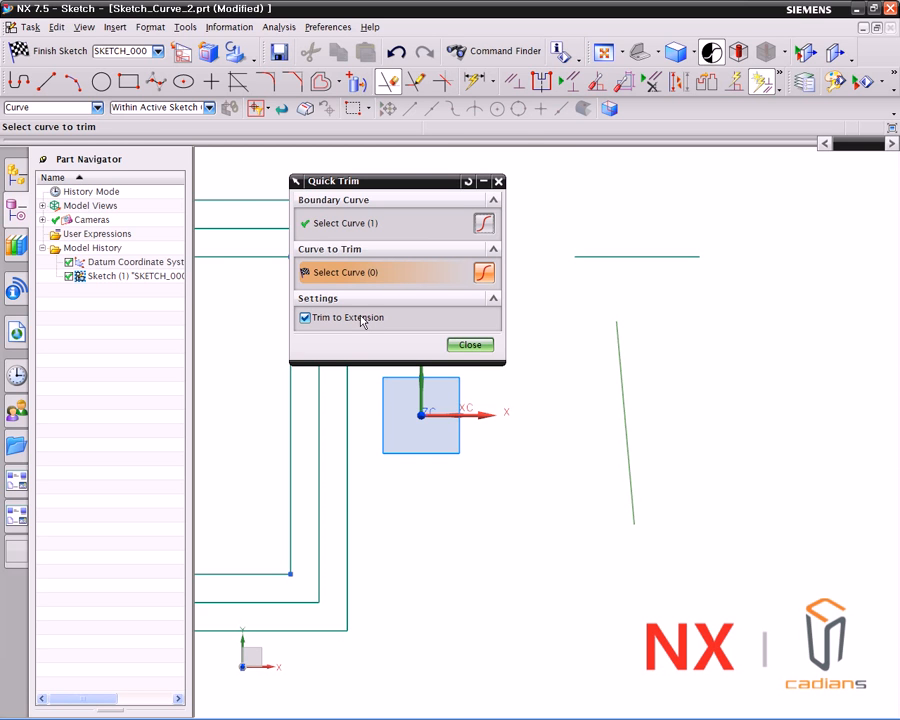
pyautogui.click(588, 256)
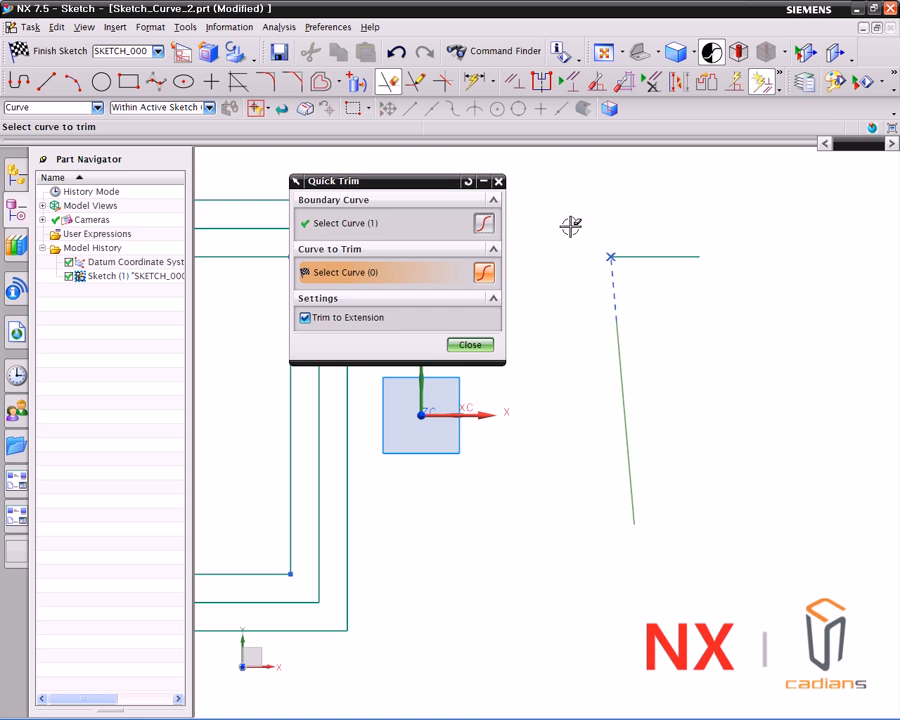
pyautogui.click(470, 345)
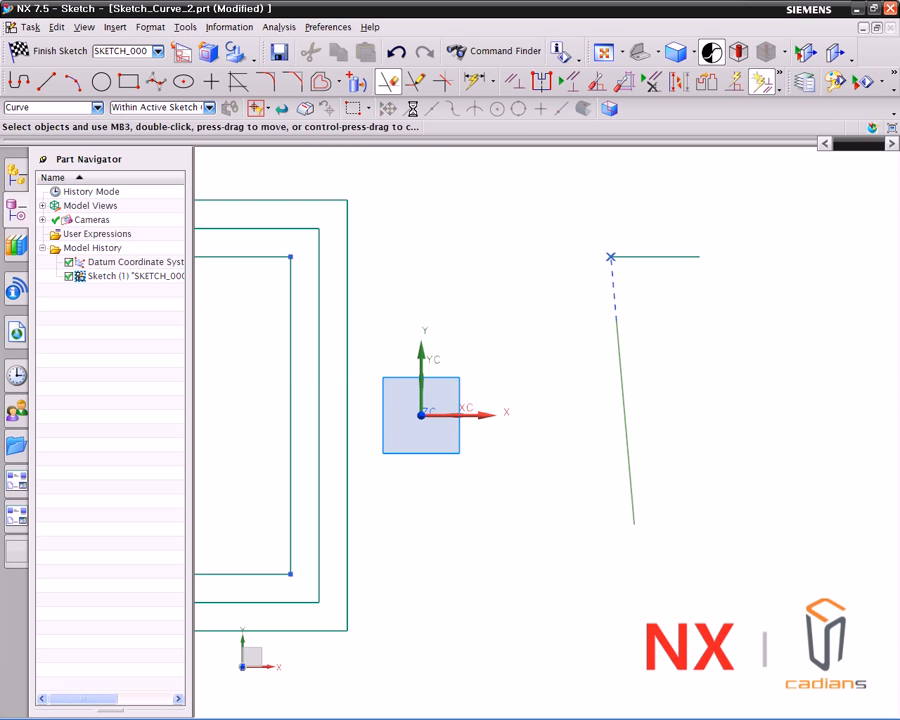
pyautogui.click(397, 52)
# Step: Move the steep line left of the horizontal line and Quick Extend its upper end, using the horizontal line as boundary curve
pyautogui.moveTo(620, 358); pyautogui.dragTo(546, 379)
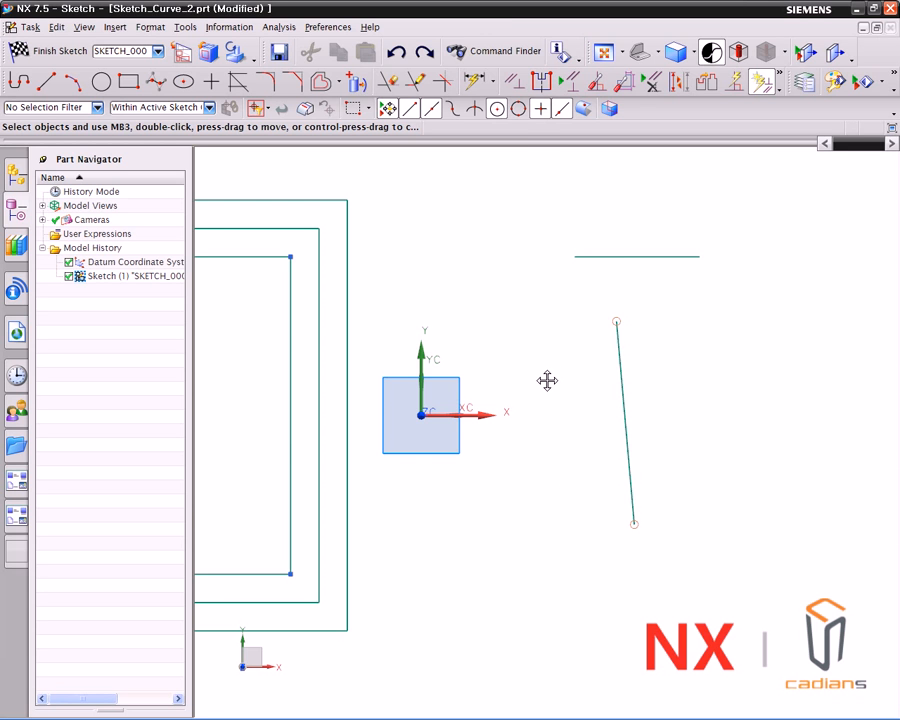
pyautogui.click(415, 81)
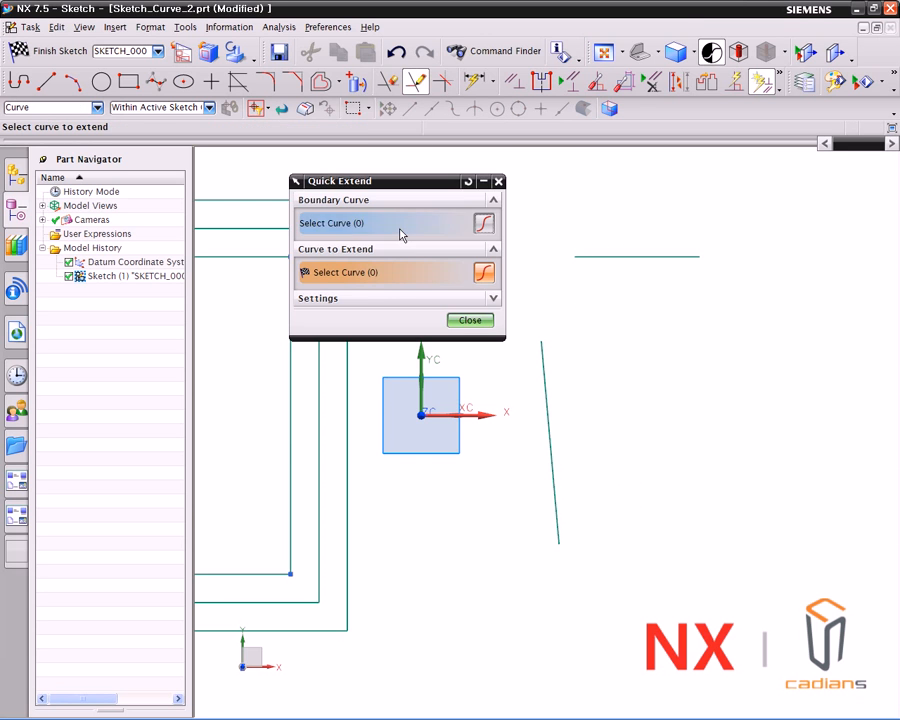
pyautogui.click(609, 255)
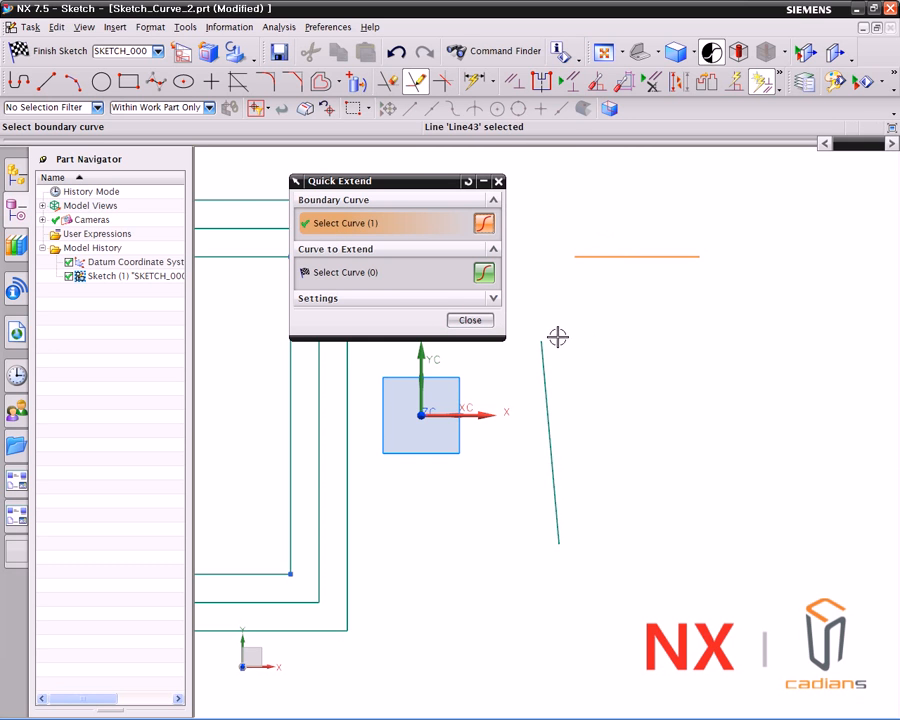
pyautogui.click(376, 276)
pyautogui.click(542, 352)
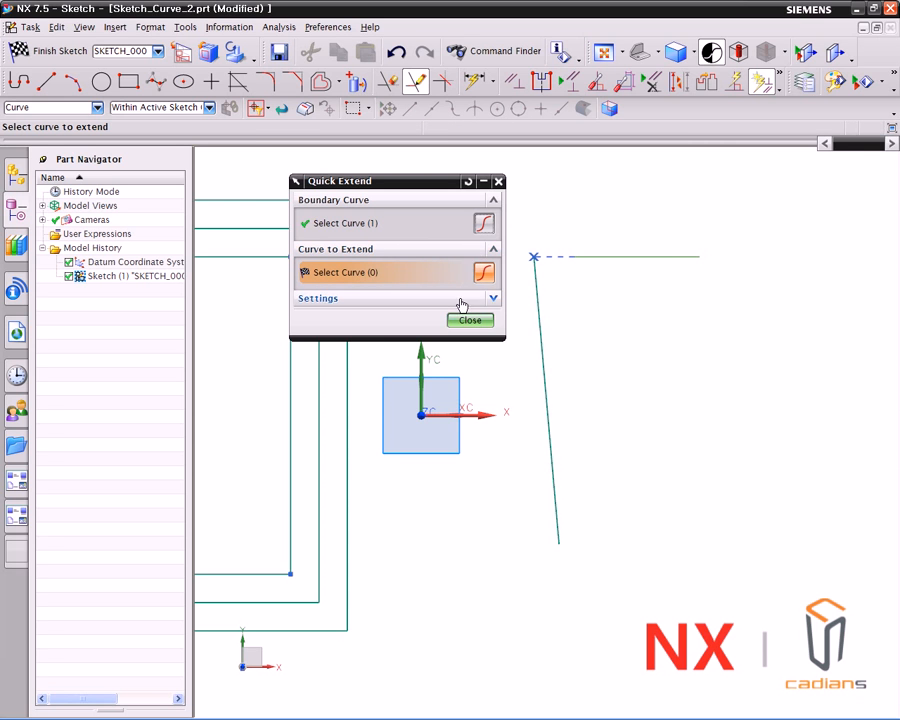
pyautogui.click(465, 319)
# Step: Draw a steep line about 25 mm long at 274° on the open right side and a perpendicular line about 19 mm long below
pyautogui.press('l')
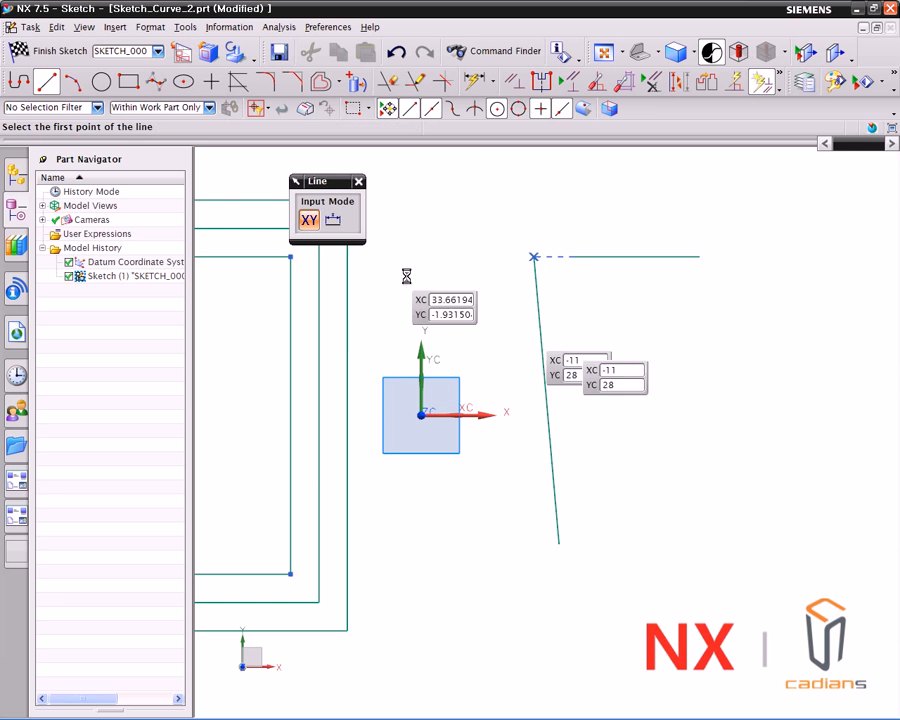
pyautogui.click(716, 325)
pyautogui.click(725, 467)
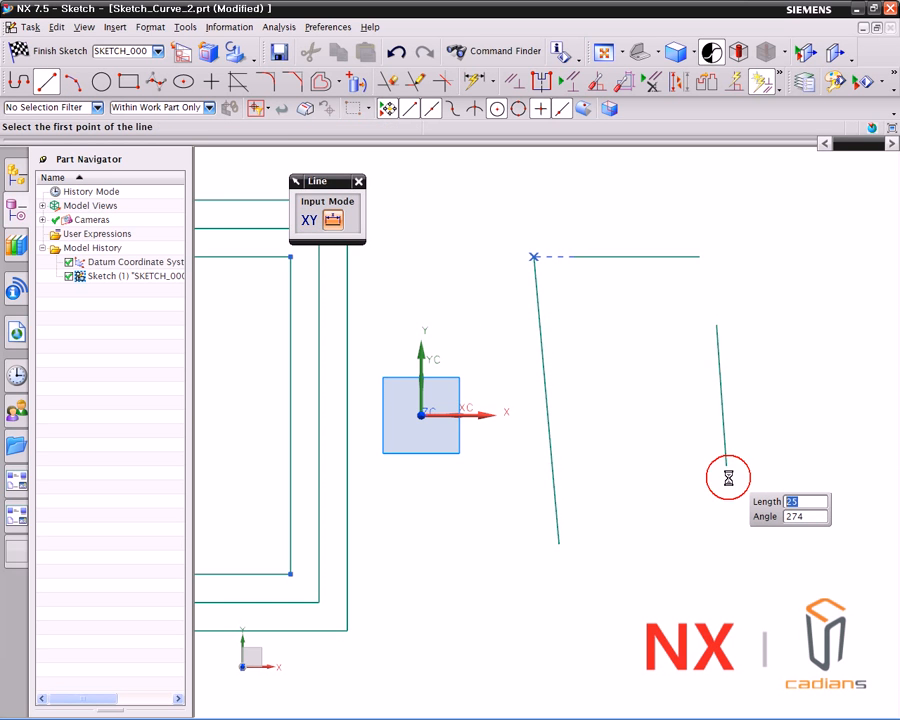
pyautogui.click(702, 548)
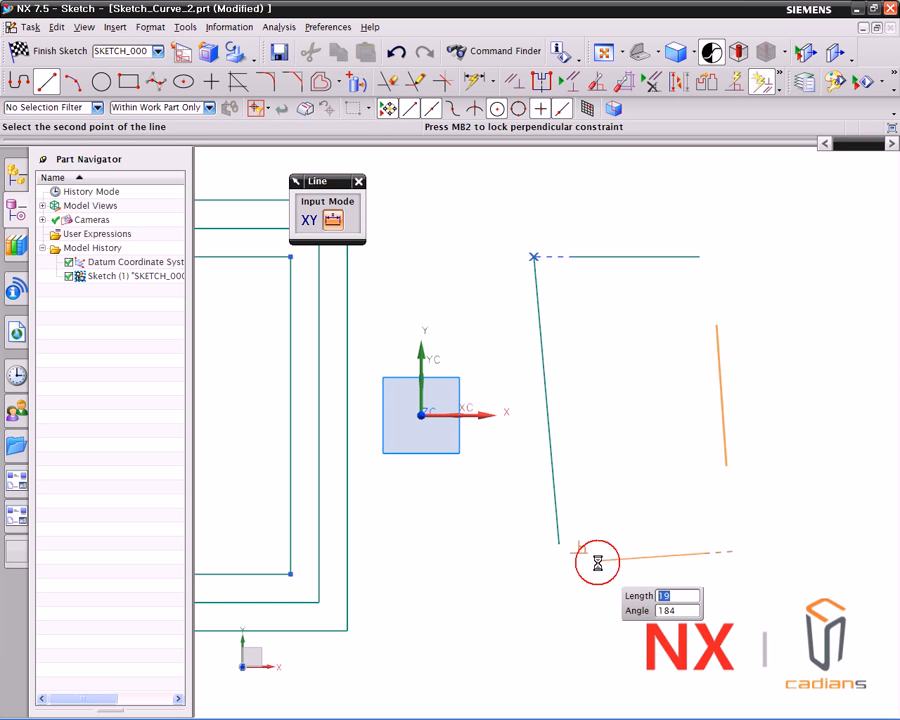
pyautogui.click(597, 560)
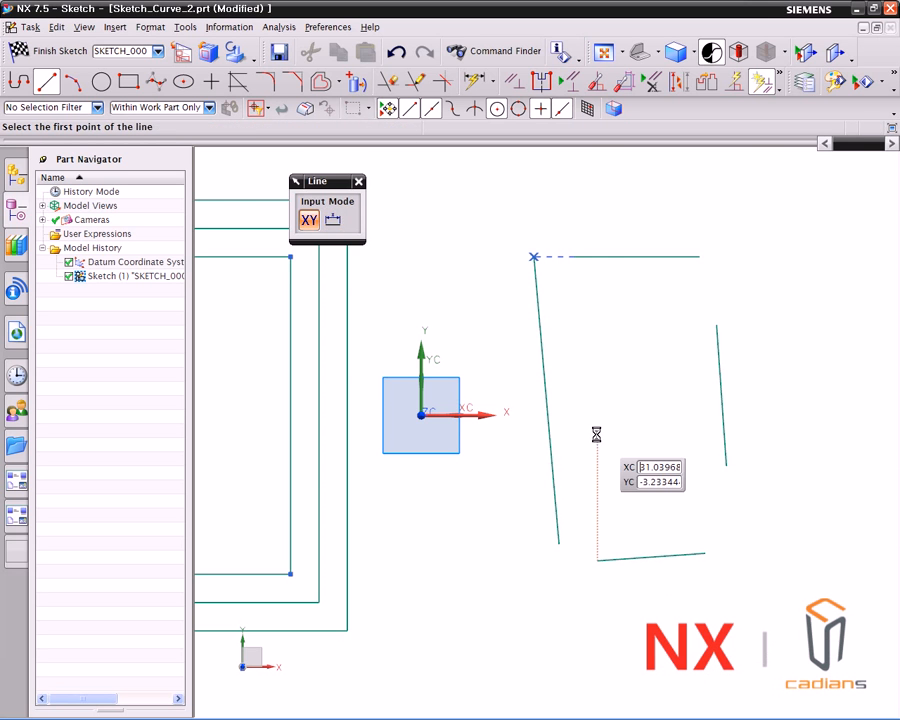
pyautogui.press('Escape')
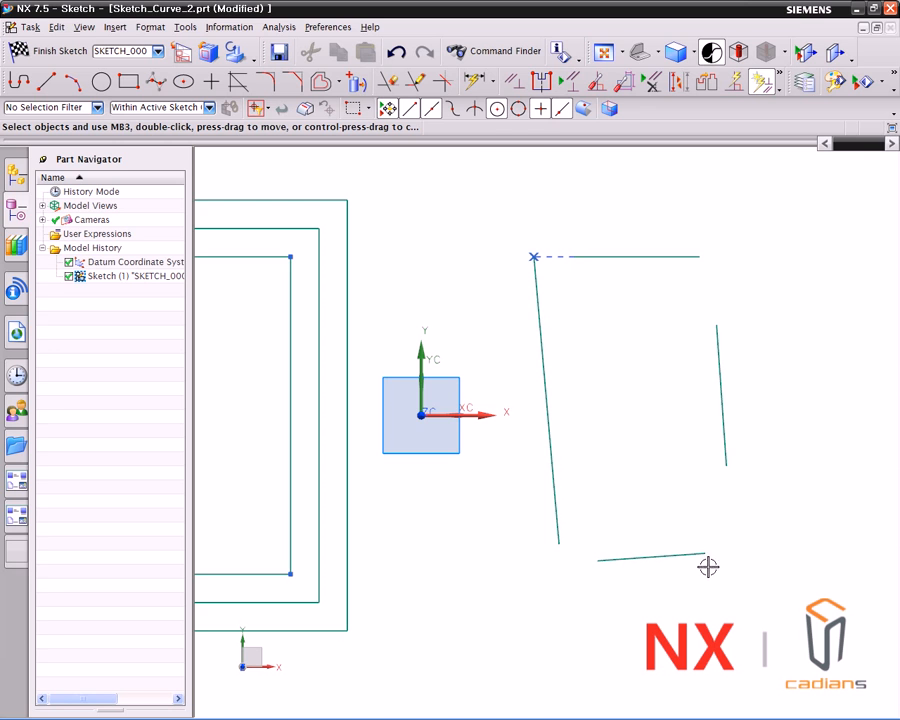
# Step: Use Make Corner on all four pairs of adjacent separate lines to join them into a closed quadrilateral
pyautogui.click(444, 83)
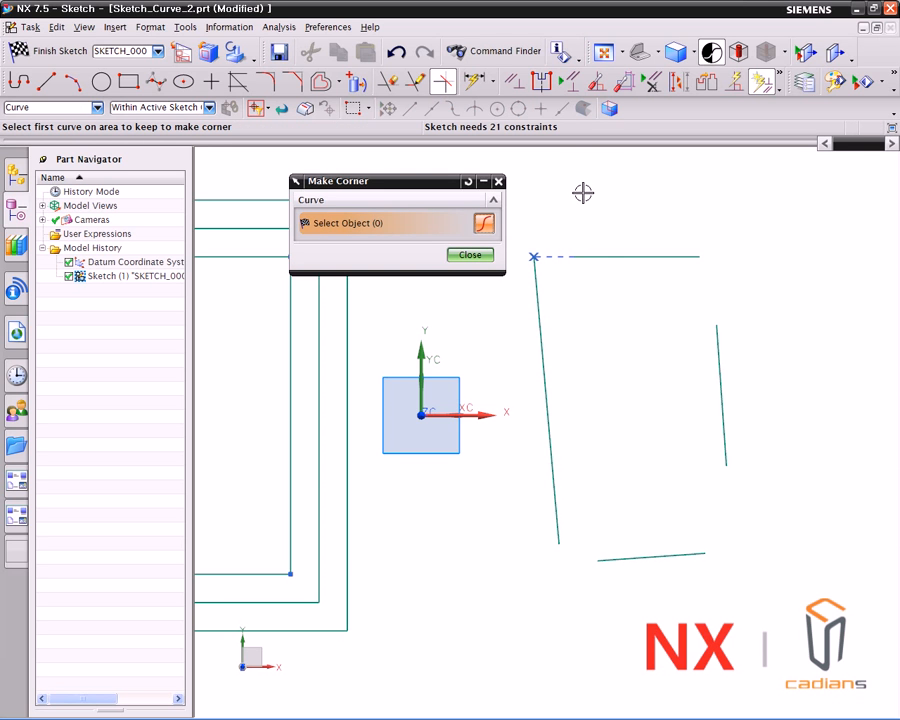
pyautogui.moveTo(585, 193)
pyautogui.mouseDown()
pyautogui.moveTo(624, 288)
pyautogui.moveTo(510, 328)
pyautogui.mouseUp()
pyautogui.moveTo(672, 197)
pyautogui.mouseDown()
pyautogui.moveTo(653, 287)
pyautogui.moveTo(727, 365)
pyautogui.moveTo(800, 327)
pyautogui.moveTo(794, 335)
pyautogui.mouseUp()
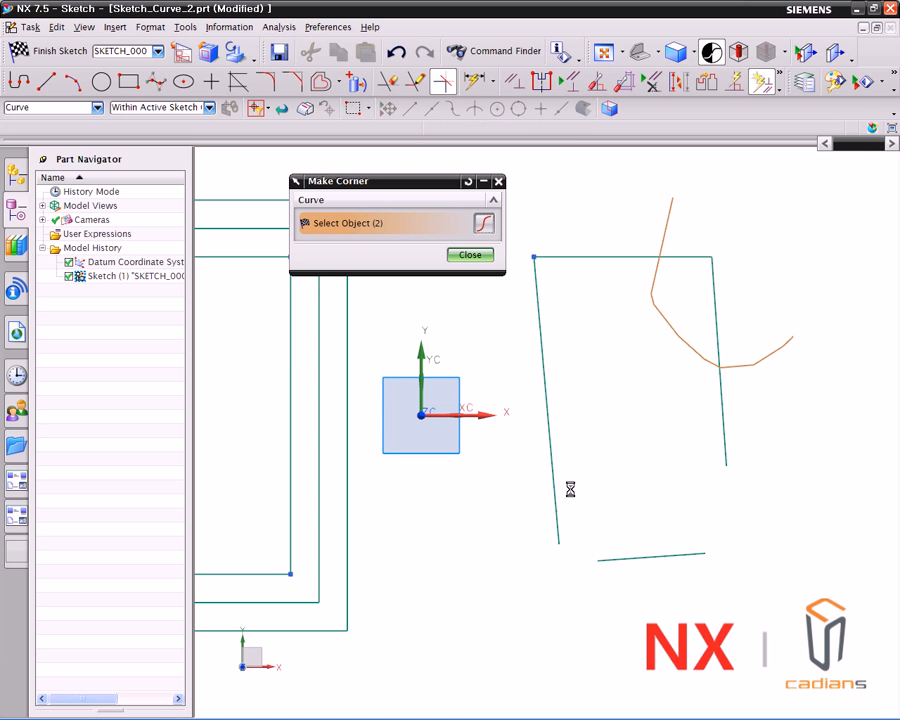
pyautogui.click(558, 537)
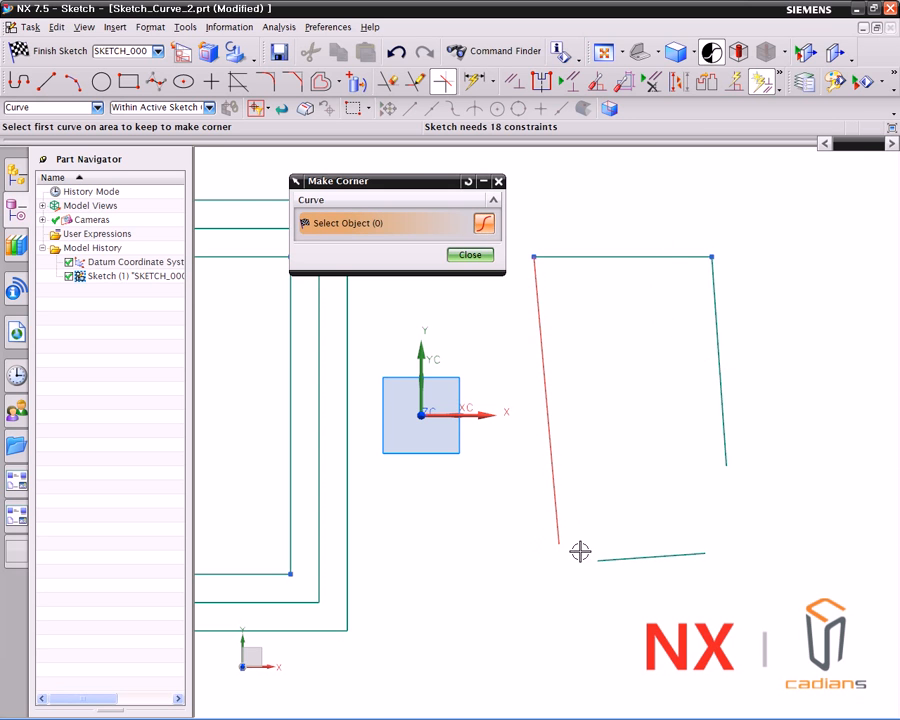
pyautogui.click(599, 559)
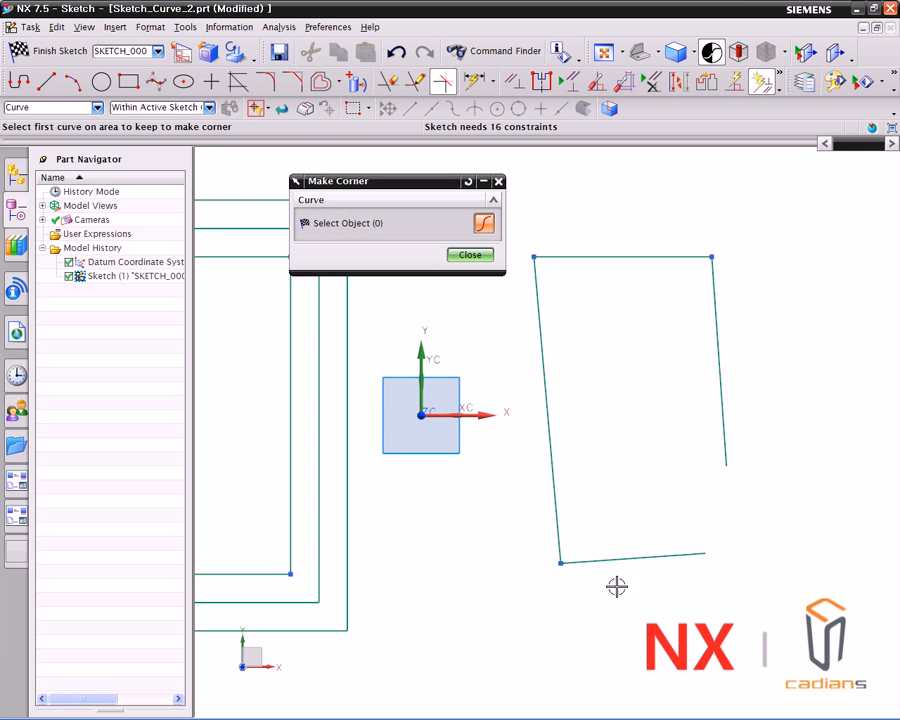
pyautogui.click(700, 554)
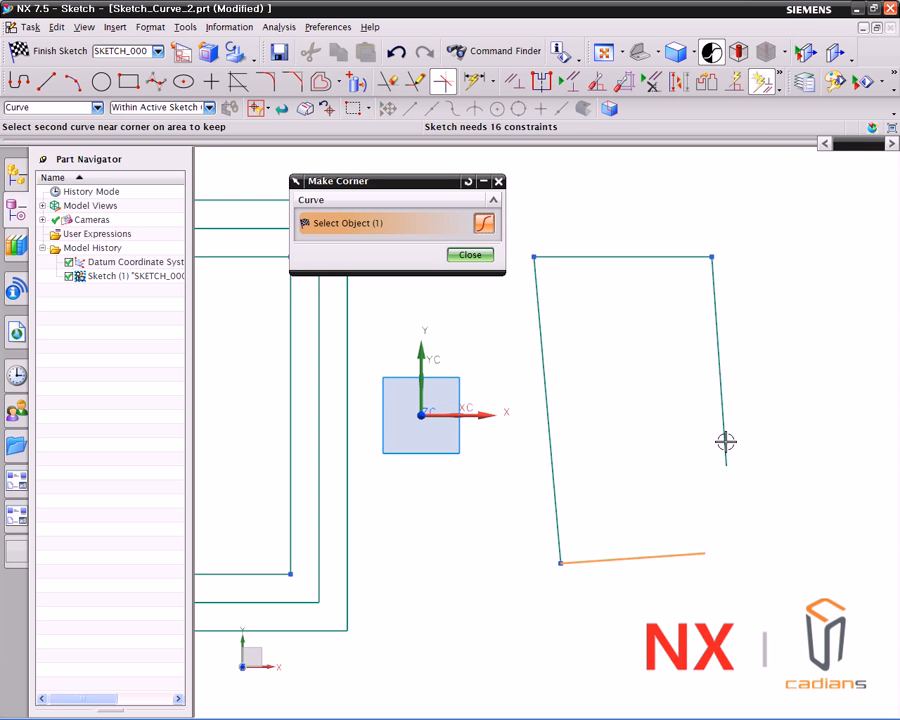
pyautogui.click(725, 441)
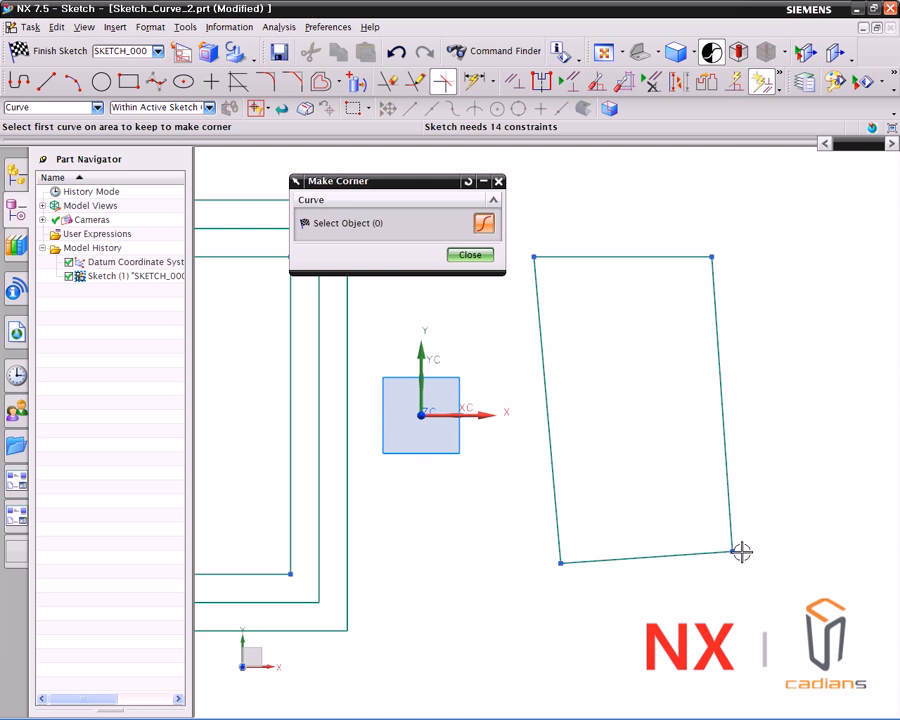
pyautogui.click(471, 256)
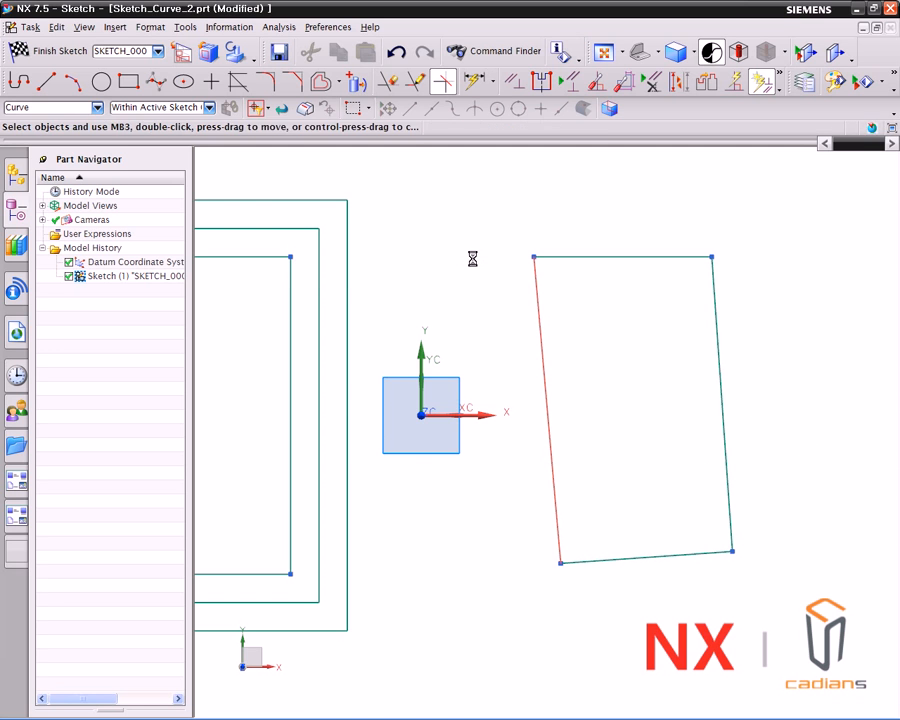